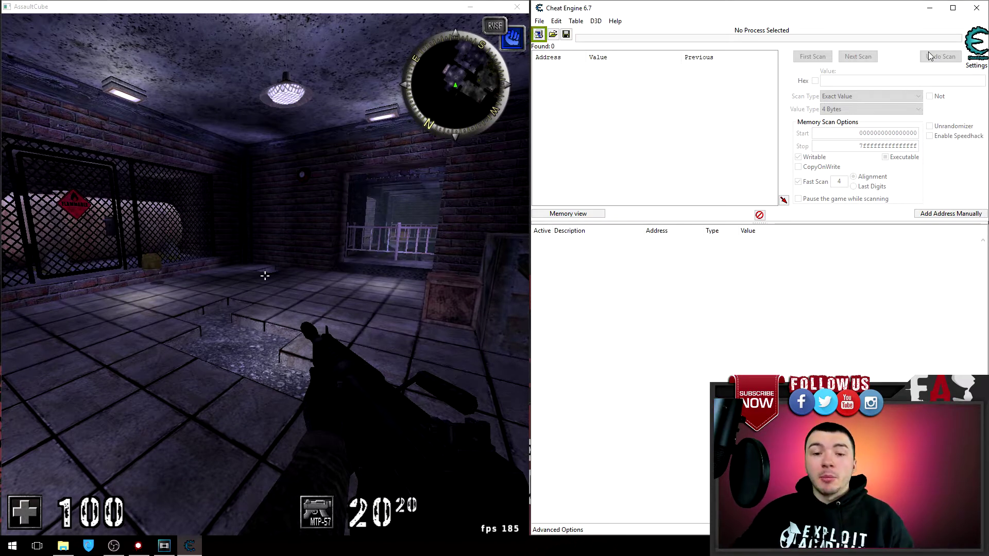
# - Attach Cheat Engine to the running AssaultCube game through its window entry
pyautogui.click(539, 35)
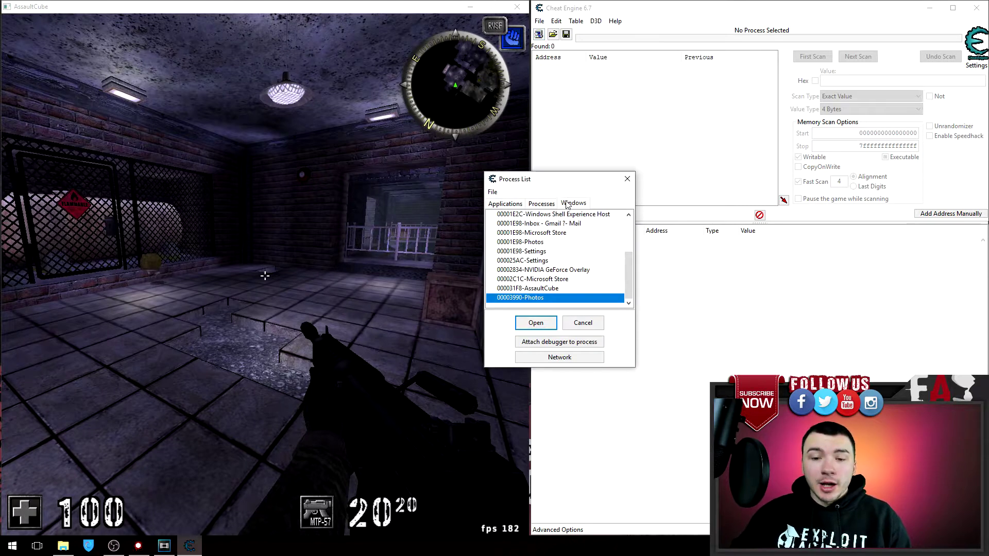
pyautogui.click(542, 290)
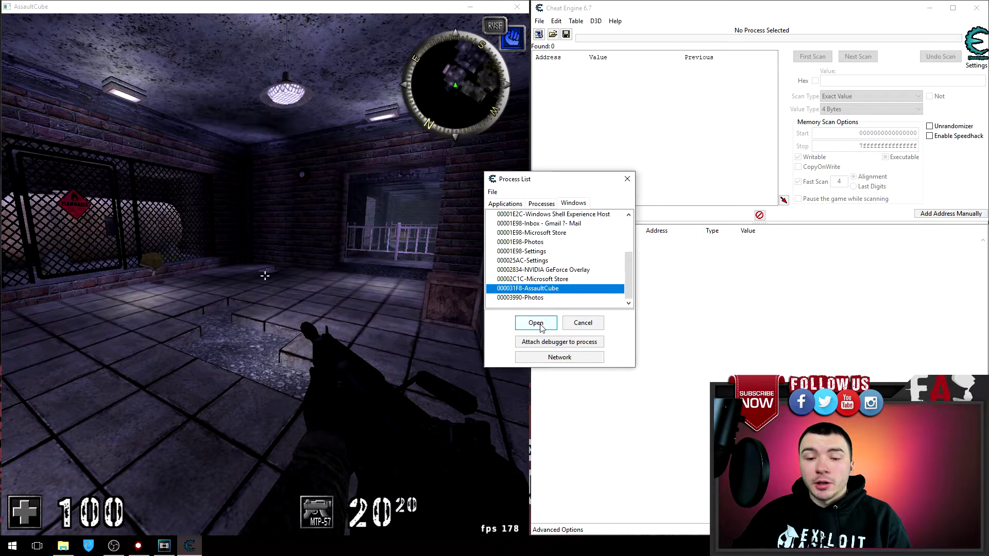
pyautogui.click(536, 323)
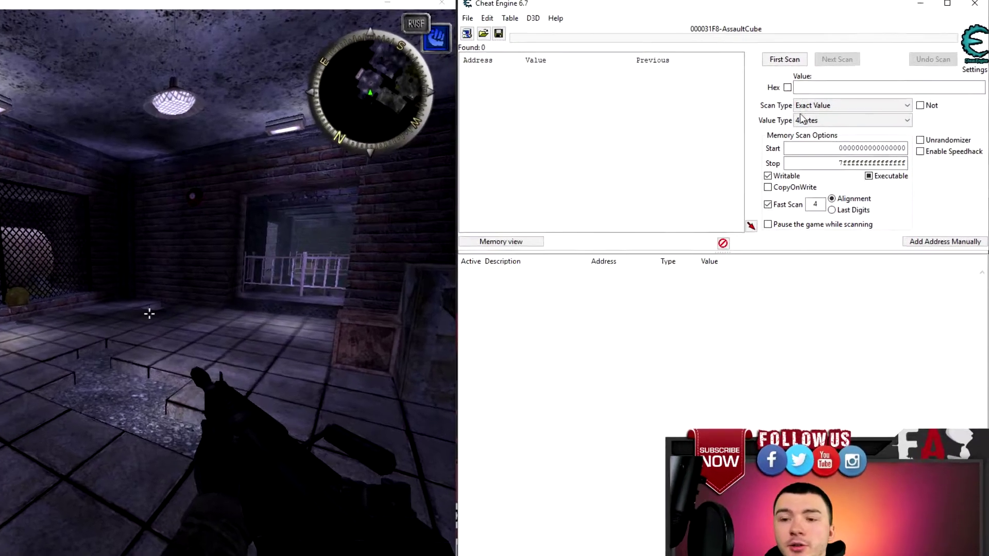
# - Run a first scan for the exact 4-byte value 20, the current ammo count
pyautogui.click(809, 87)
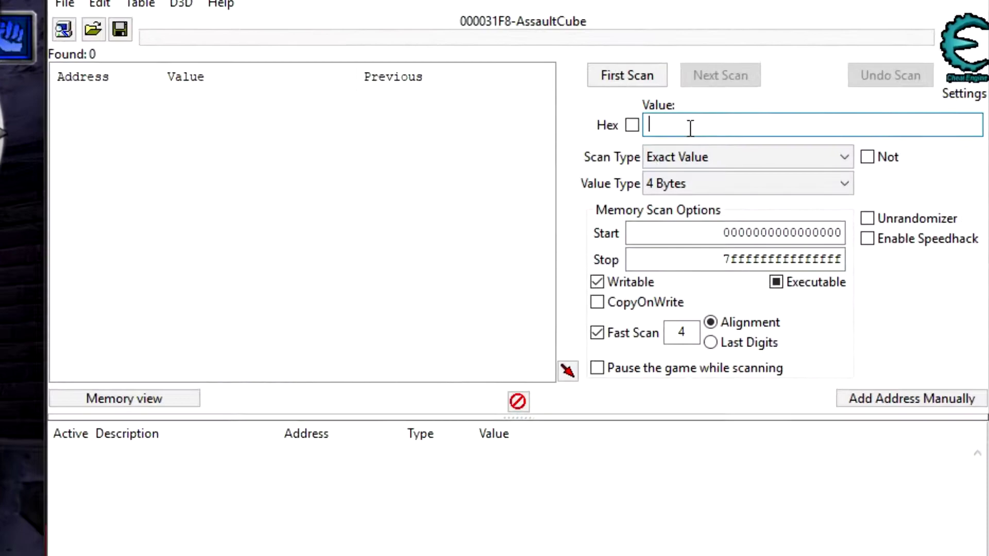
pyautogui.write('20')
pyautogui.click(584, 87)
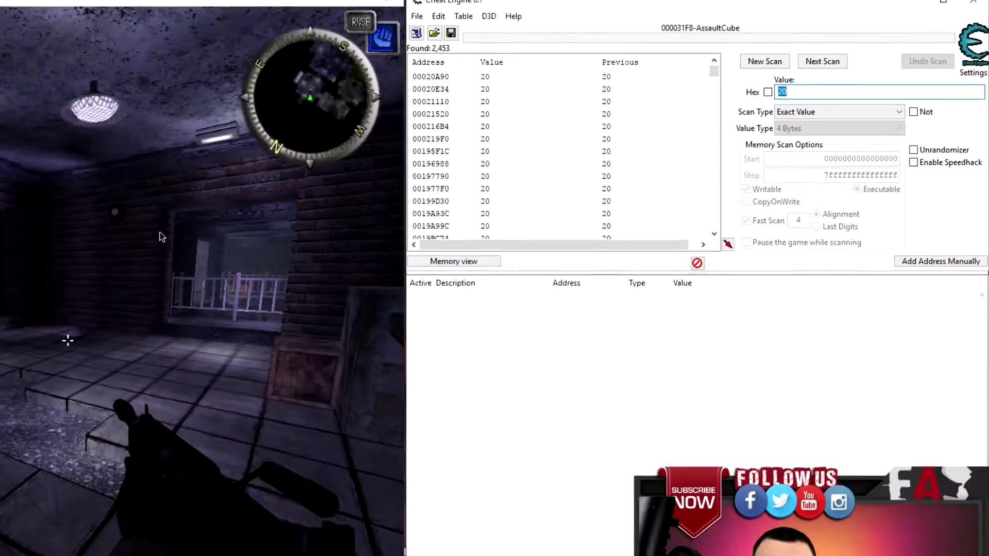
# - Fire the rifle in AssaultCube until 15 rounds remain, and narrow the scan results to the value 15
pyautogui.click(160, 232)
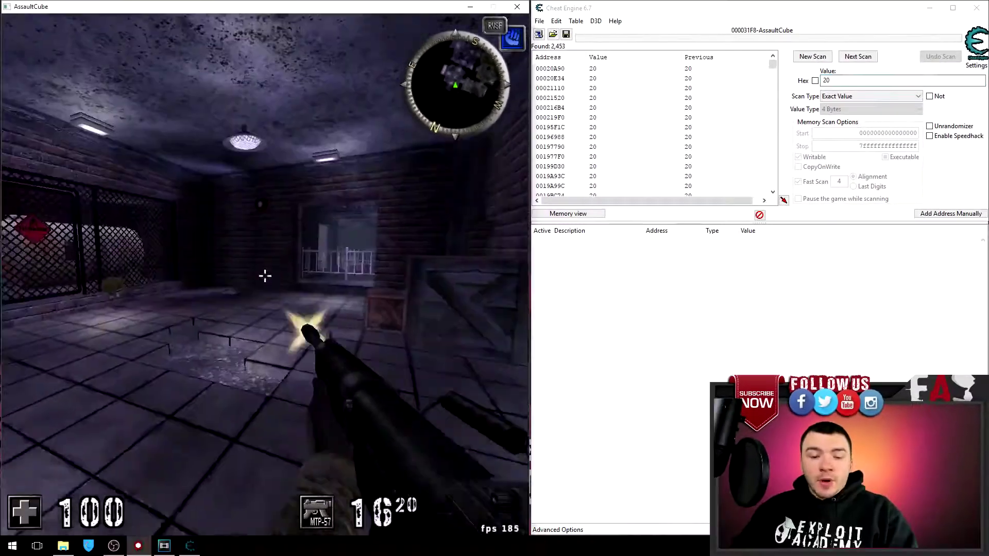
pyautogui.hotkey('alt', 'Tab')
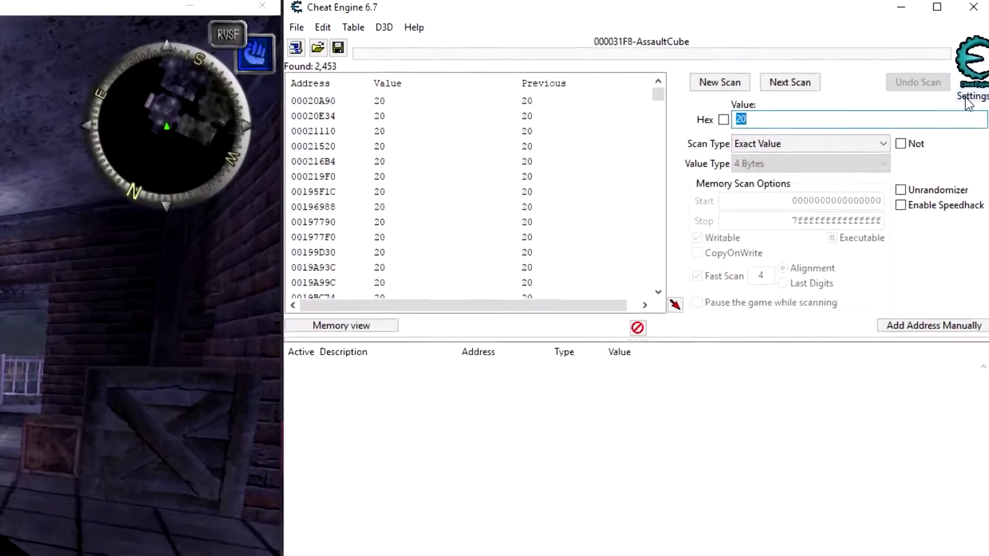
pyautogui.write('15')
pyautogui.click(706, 130)
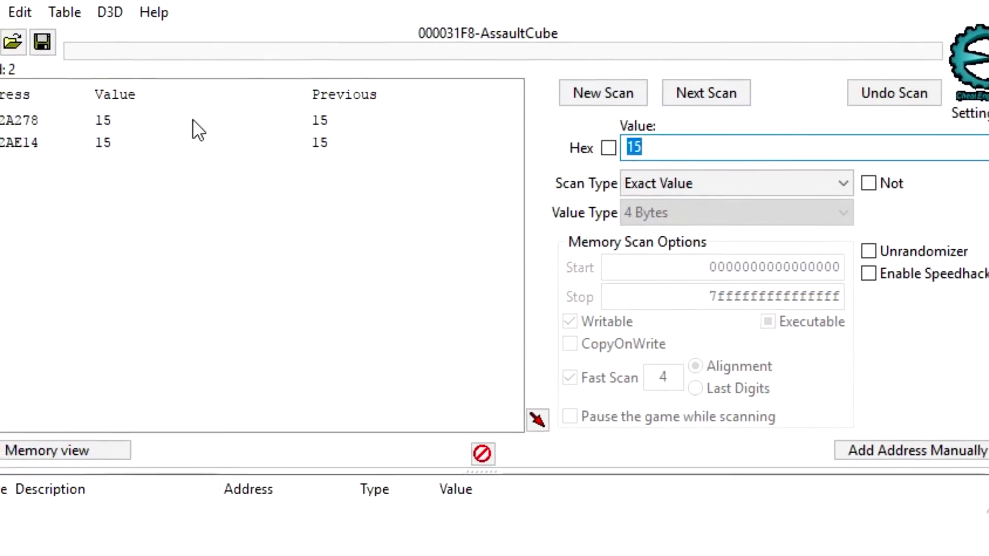
# - Add the first scan result, 02B2A278, to the address list and set its value to 500
pyautogui.doubleClick(193, 119)
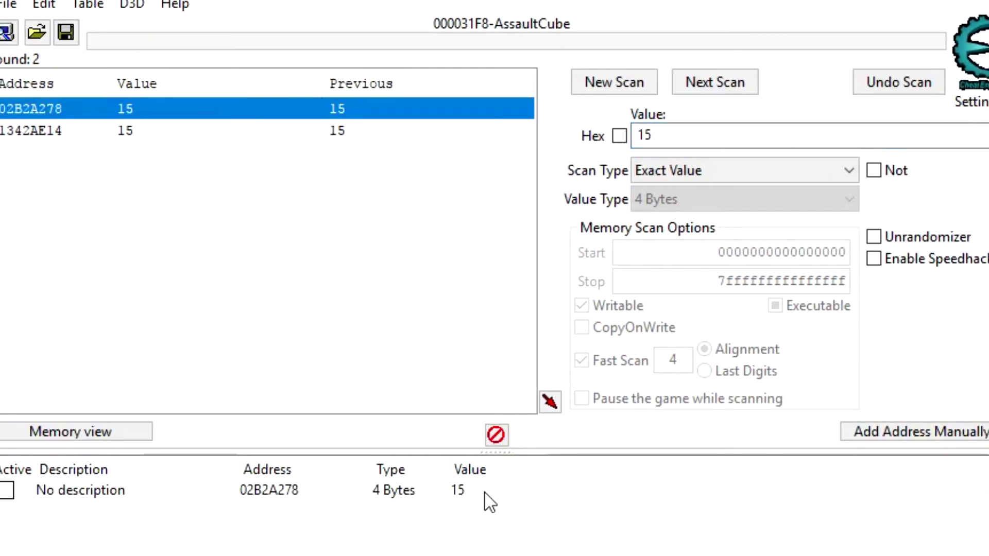
pyautogui.doubleClick(491, 498)
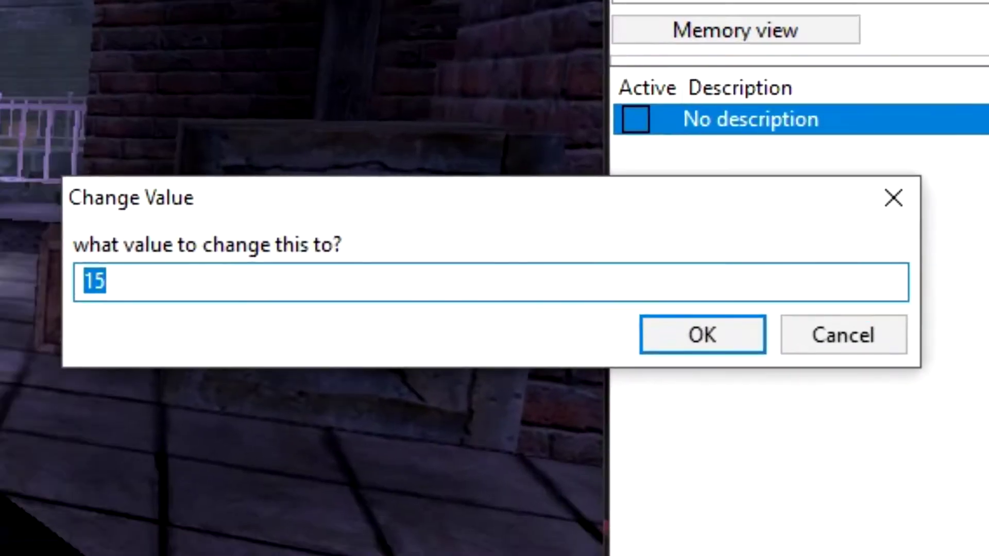
pyautogui.write('5')
pyautogui.press('Return')
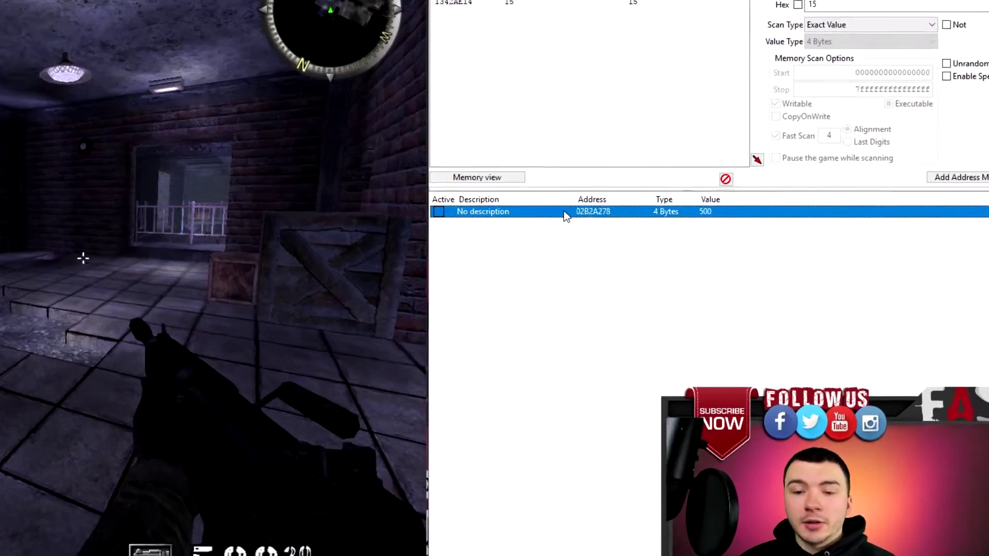
# - Browse the memory region of the ammo record and move the player around in AssaultCube to see which bytes react
pyautogui.rightClick(636, 241)
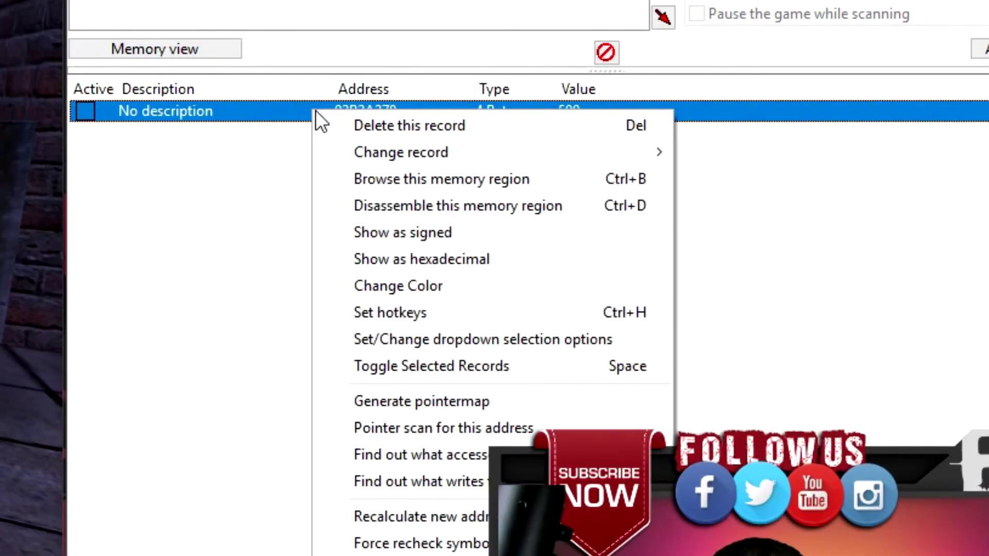
pyautogui.click(360, 180)
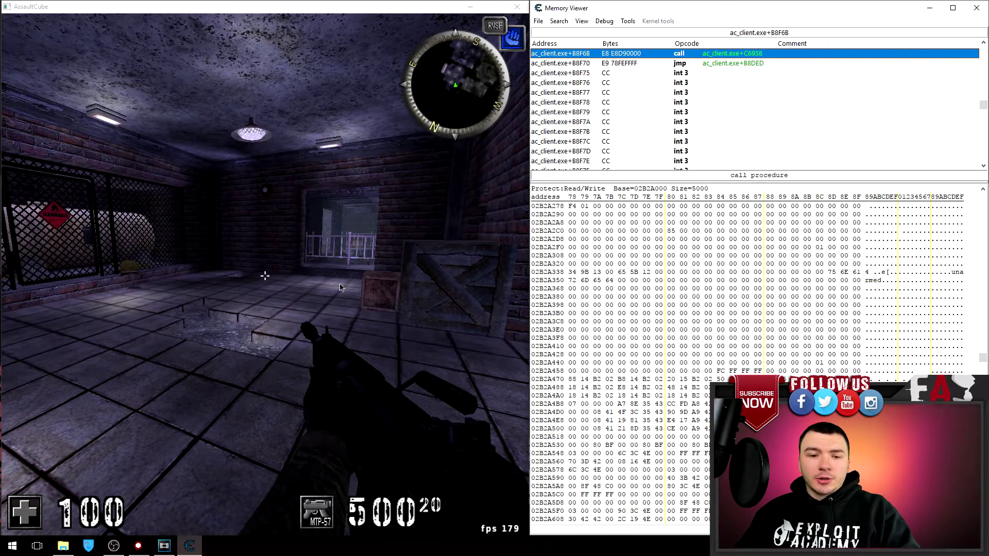
pyautogui.click(330, 300)
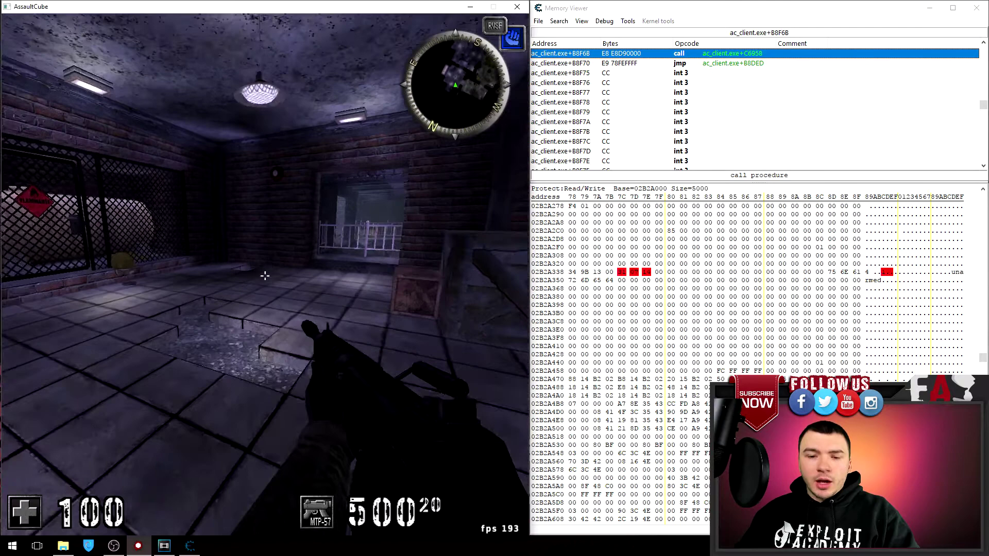
pyautogui.press('w')
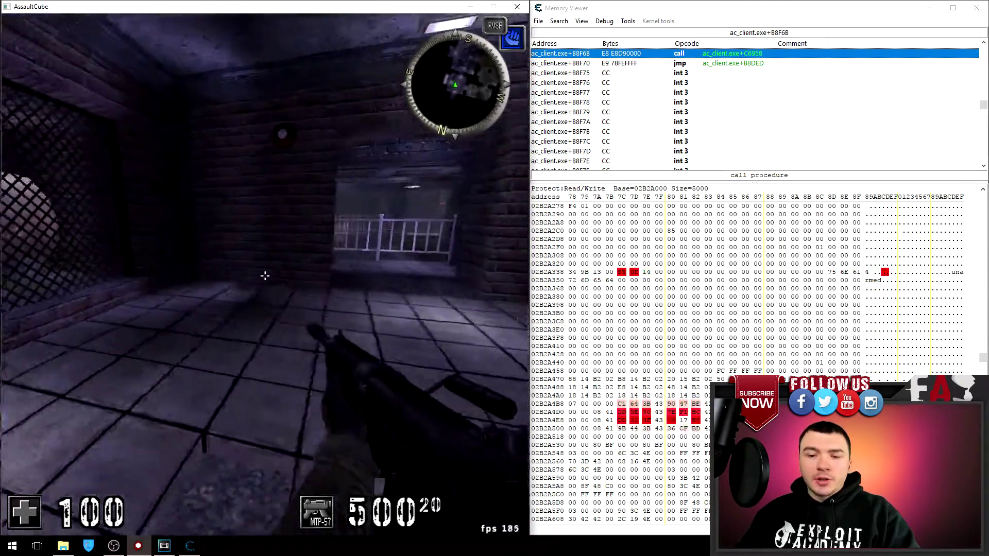
pyautogui.press('s')
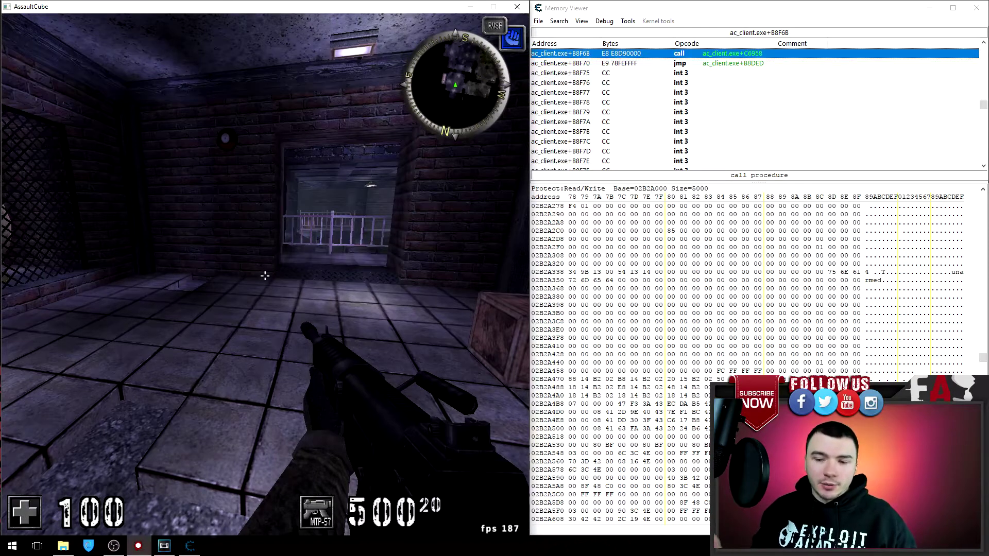
# - Fire repeated shots in AssaultCube and examine which bytes near the ammo address change with each shot
pyautogui.click(265, 275)
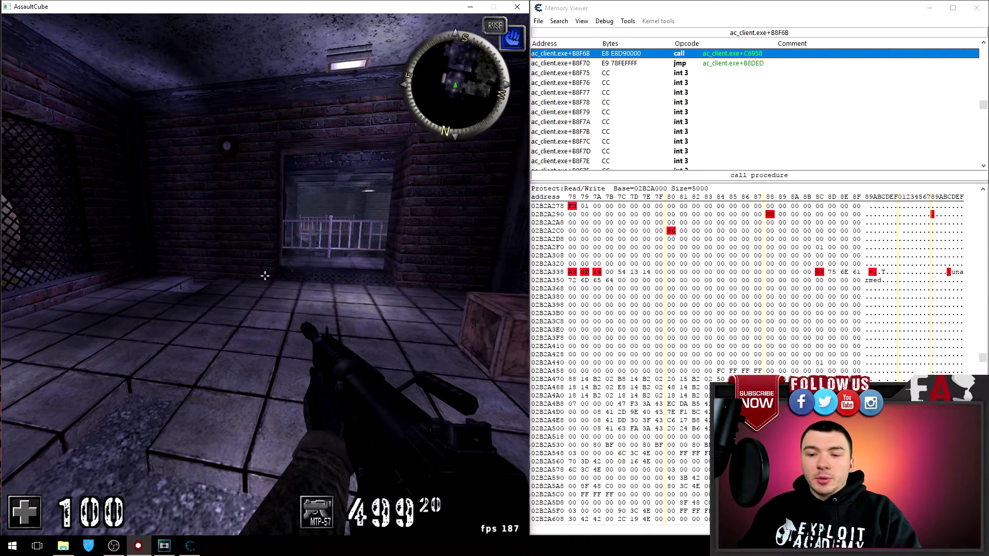
pyautogui.click(265, 276)
pyautogui.click(265, 276)
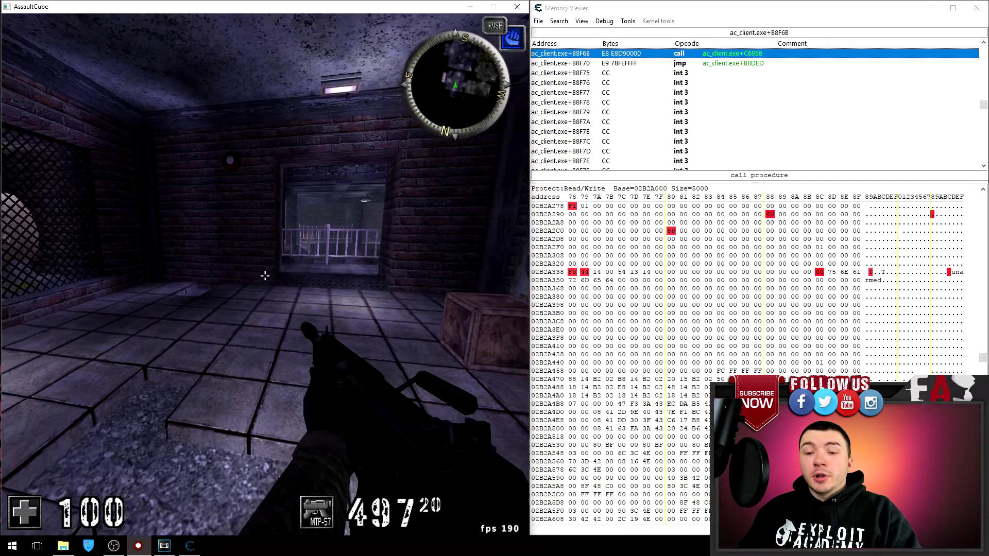
pyautogui.click(265, 276)
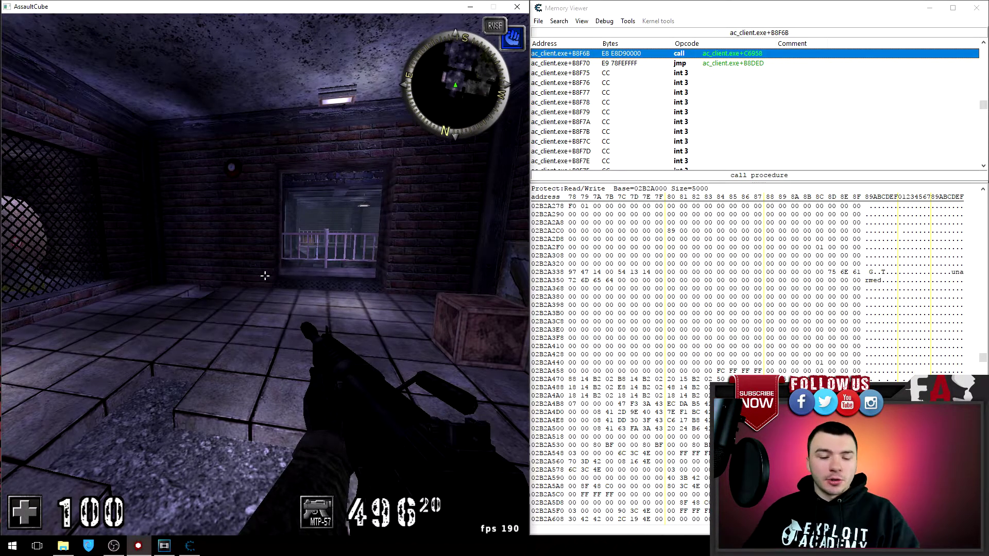
pyautogui.click(265, 276)
pyautogui.click(265, 275)
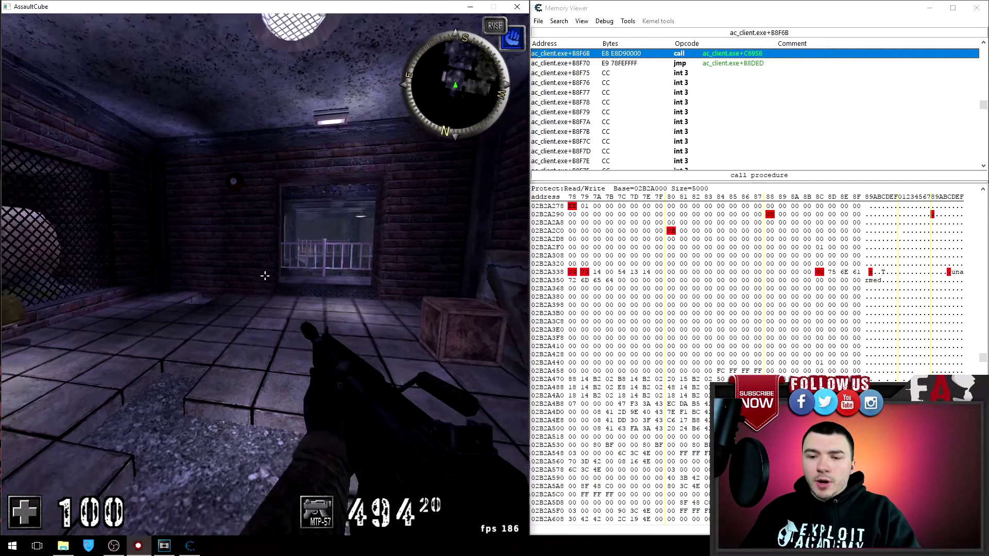
pyautogui.click(265, 276)
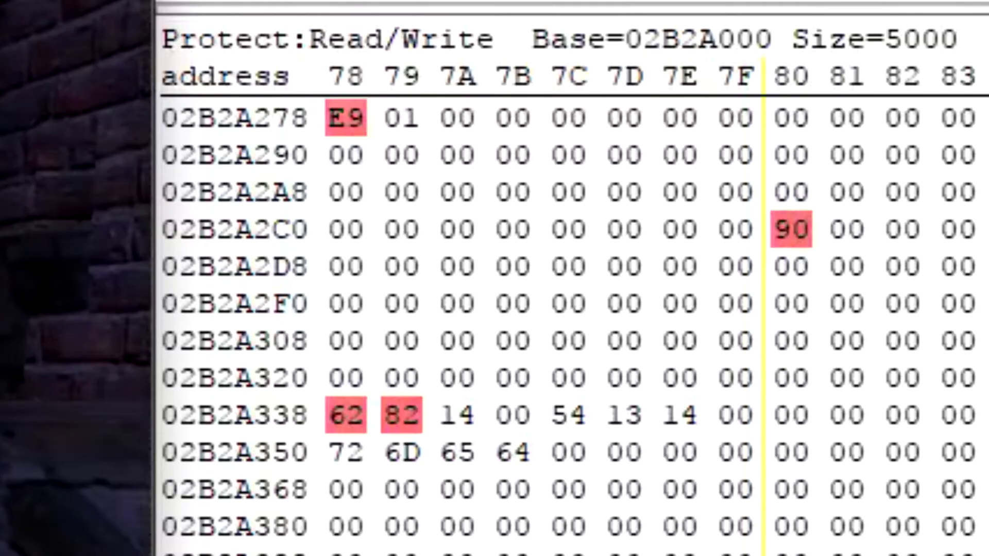
pyautogui.click(33, 303)
pyautogui.click(33, 302)
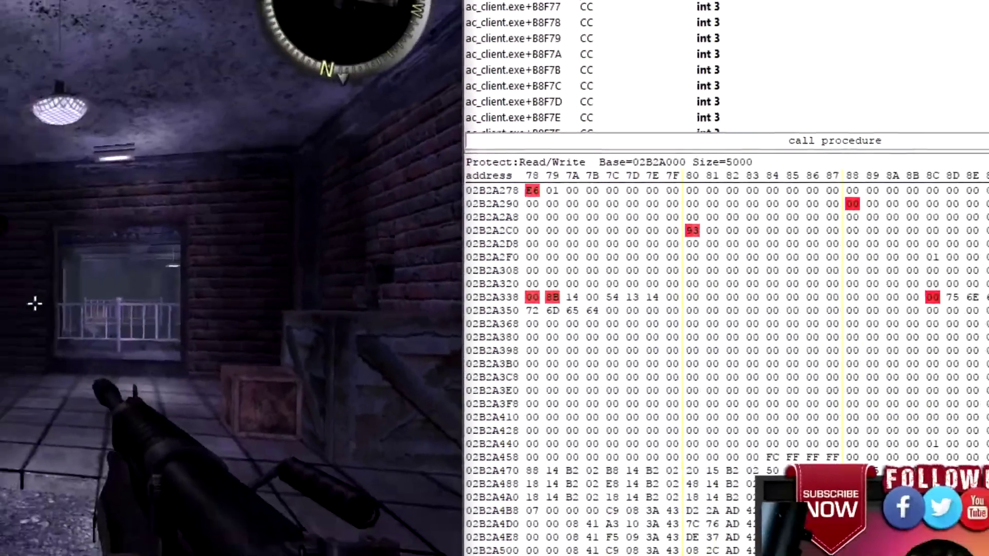
pyautogui.click(184, 285)
pyautogui.click(184, 285)
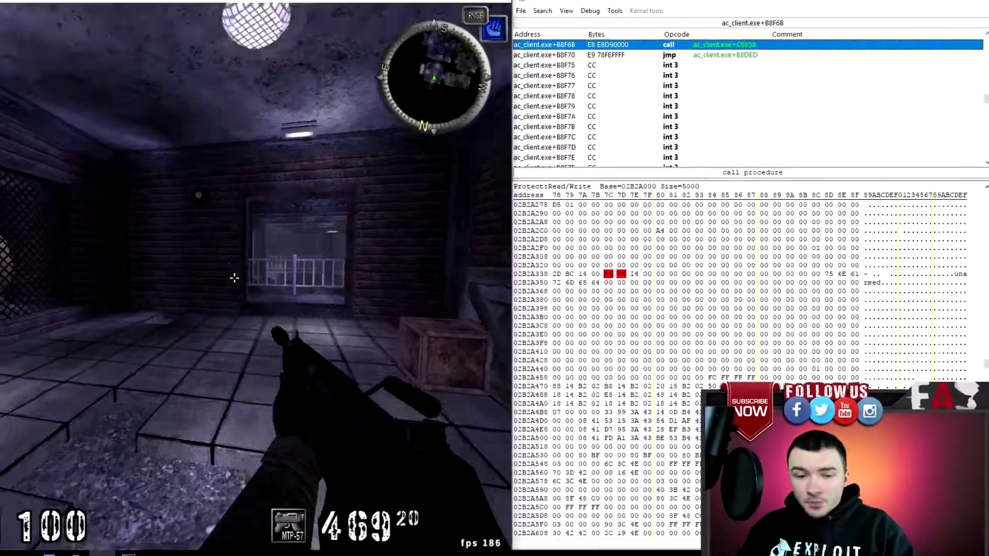
pyautogui.click(87, 288)
pyautogui.click(86, 288)
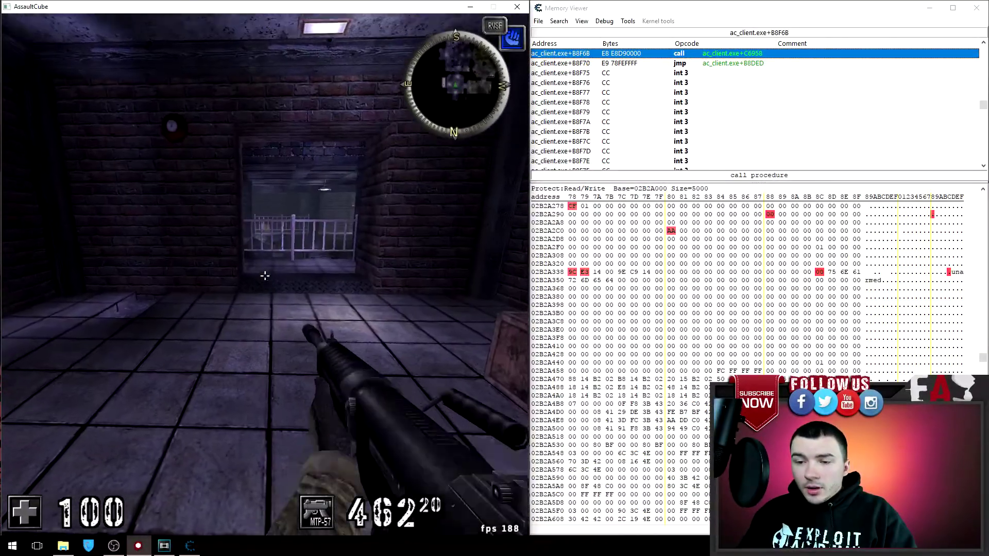
pyautogui.click(265, 275)
pyautogui.click(265, 276)
# - Add the byte at 02B2A2A0 from the hex view to the address list with type Byte
pyautogui.hotkey('alt', 'Tab')
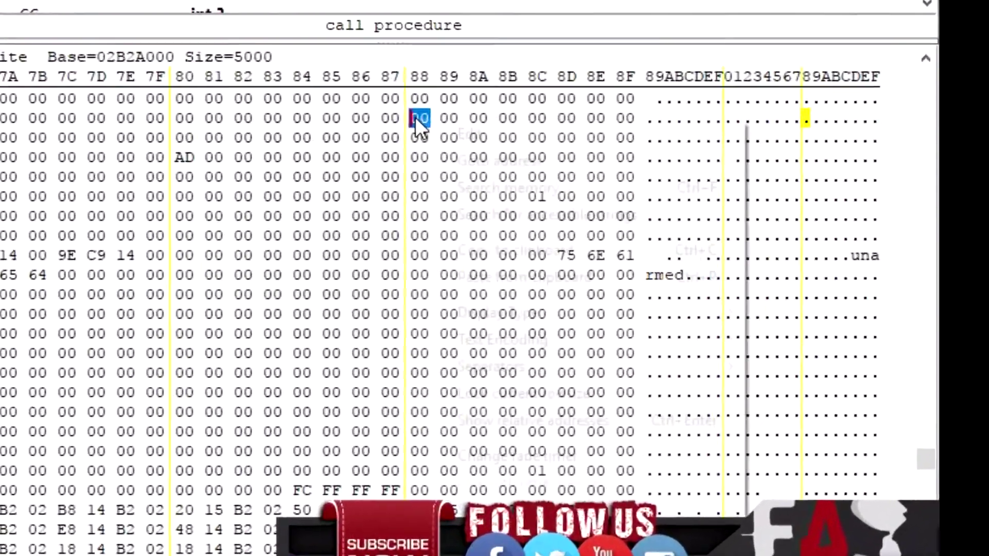
pyautogui.rightClick(552, 154)
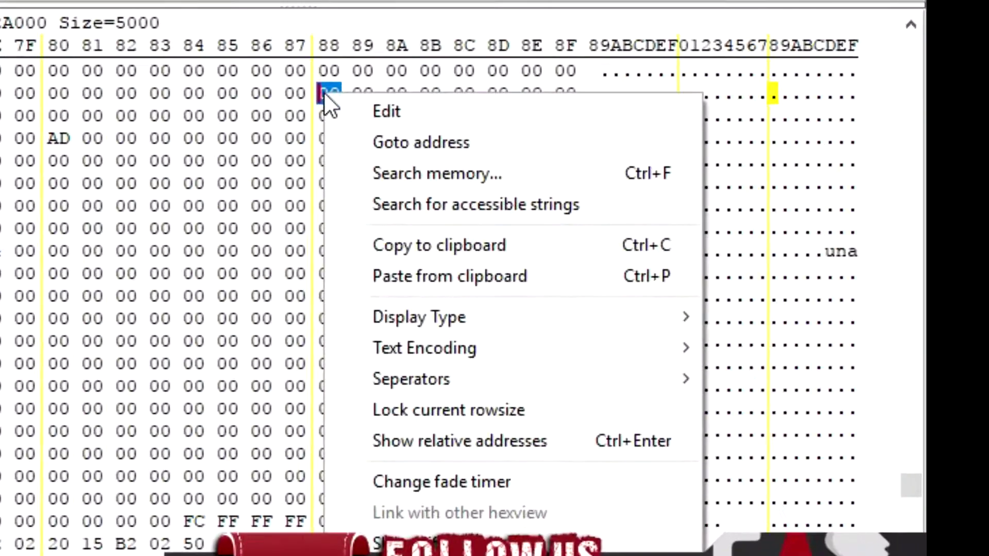
pyautogui.click(438, 552)
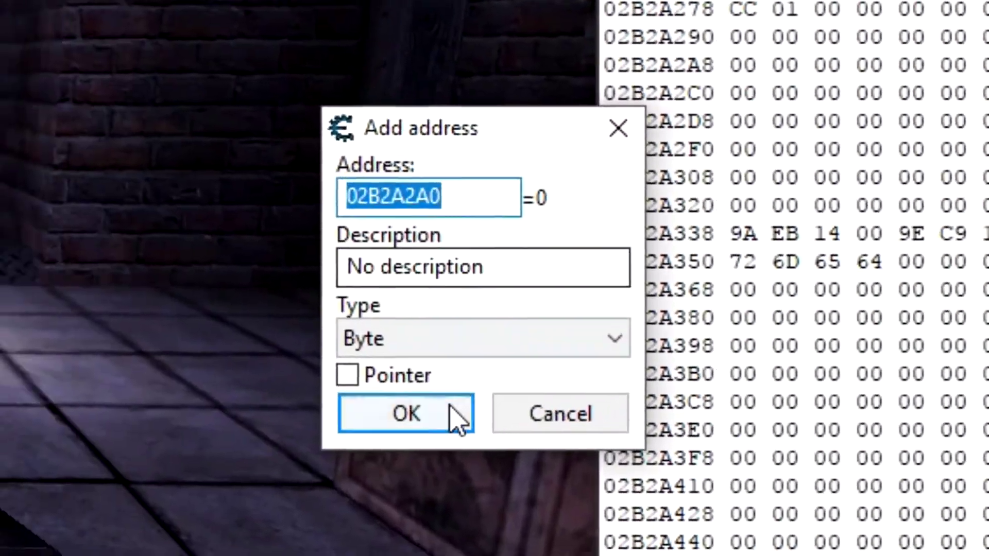
pyautogui.click(451, 405)
pyautogui.click(464, 370)
# - Fire several more shots in AssaultCube and check the hex view for other bytes that react to shooting
pyautogui.click(165, 267)
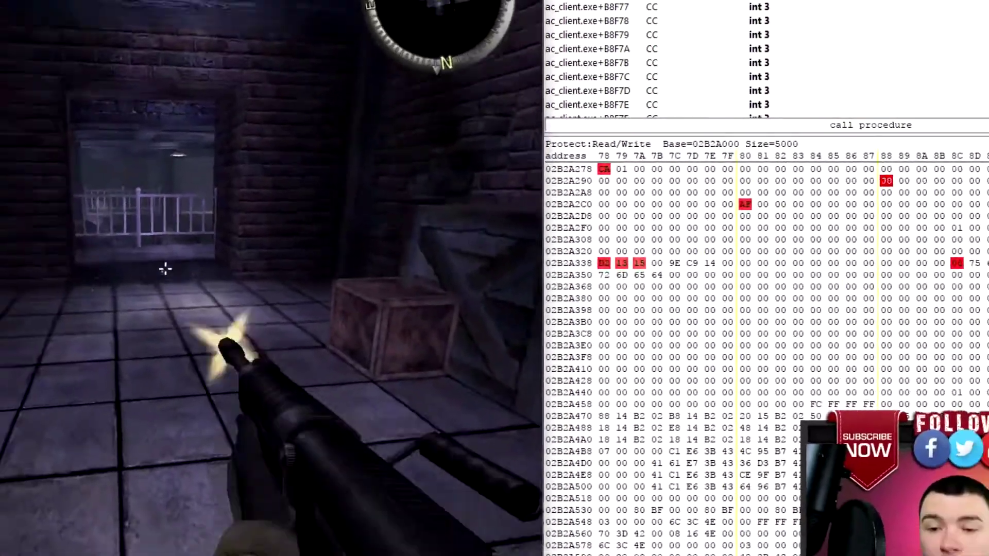
pyautogui.click(265, 275)
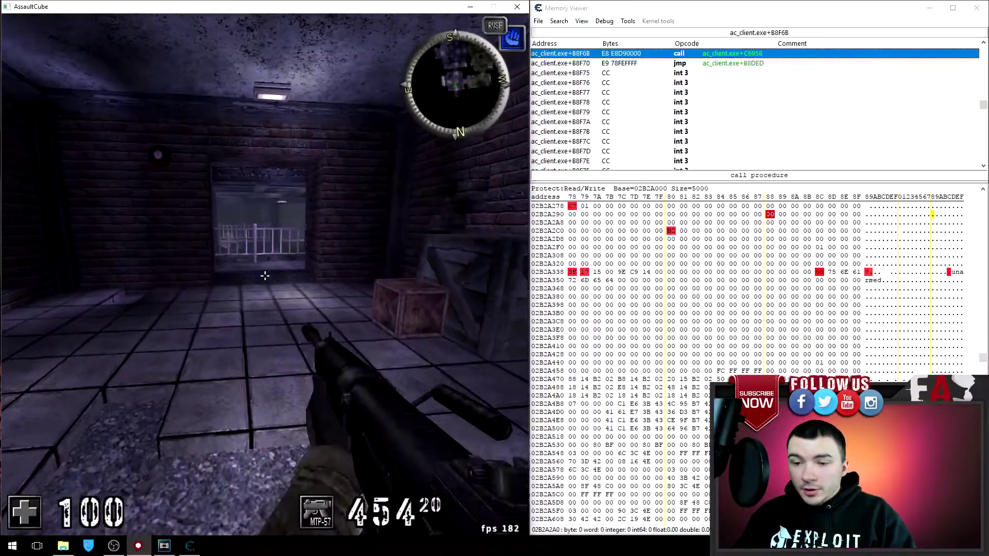
pyautogui.click(265, 276)
pyautogui.click(265, 275)
pyautogui.hotkey('alt', 'Tab')
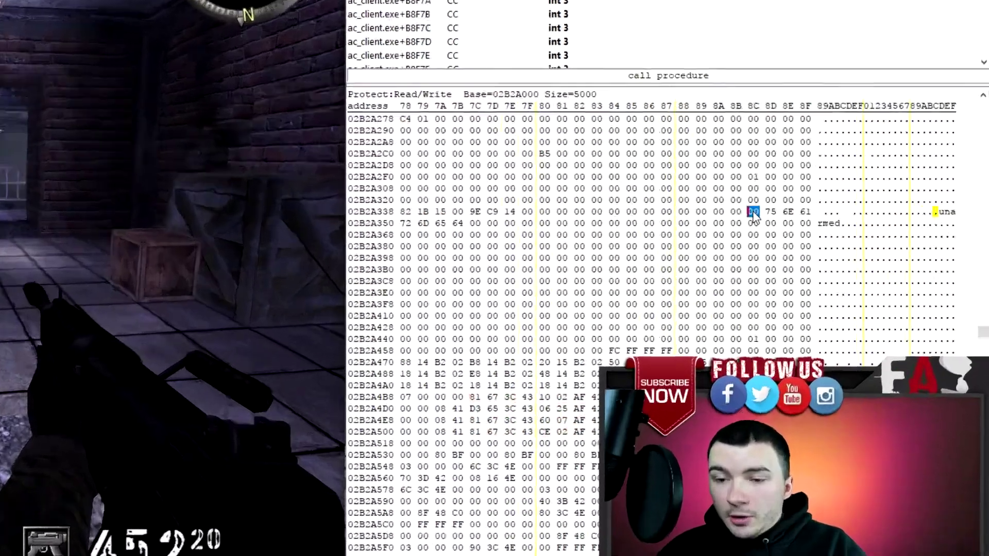
# - Add the byte at 02B2A34C from the hex view to the address list with type Byte
pyautogui.rightClick(819, 272)
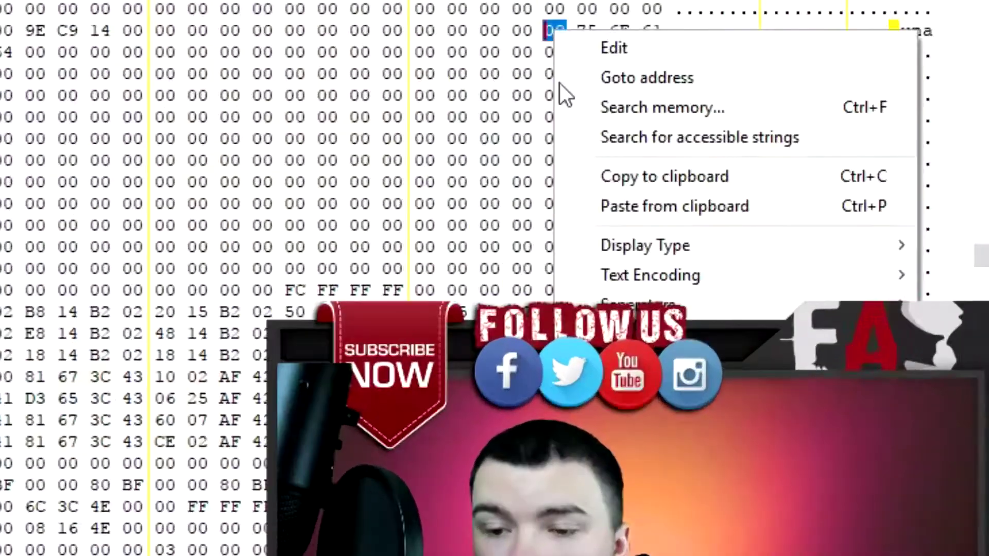
pyautogui.click(665, 375)
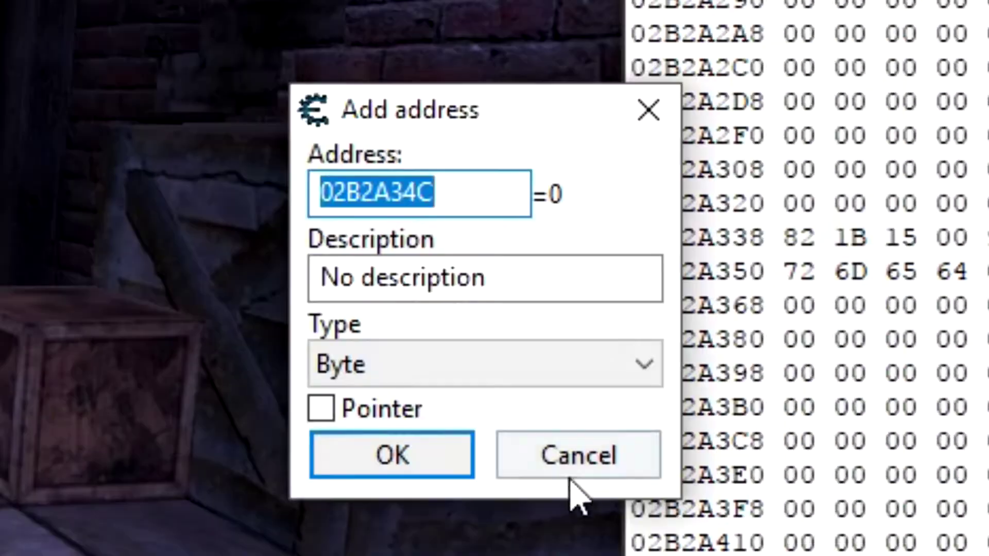
pyautogui.click(432, 412)
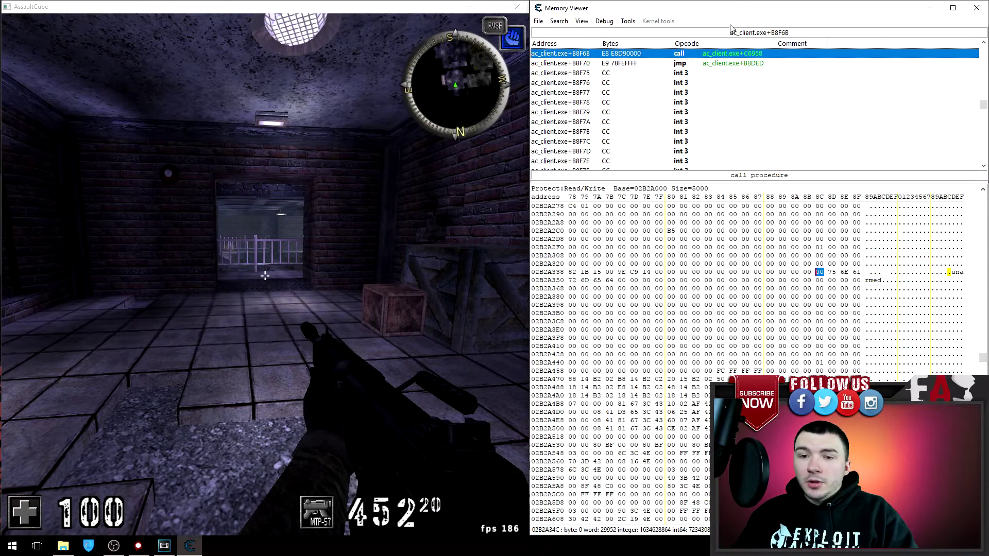
# - Close the Memory Viewer and fire in AssaultCube to compare how the listed addresses' values respond
pyautogui.click(976, 8)
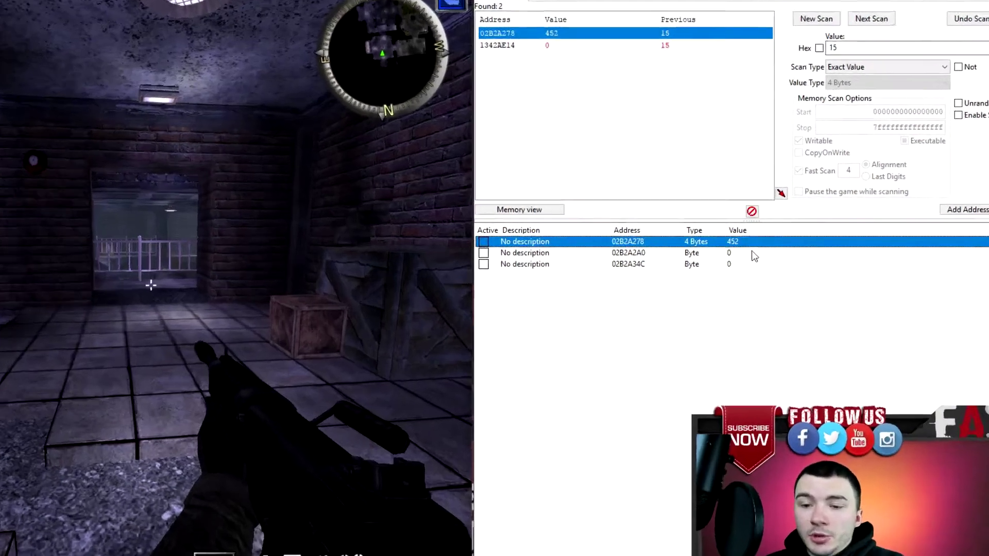
pyautogui.click(755, 257)
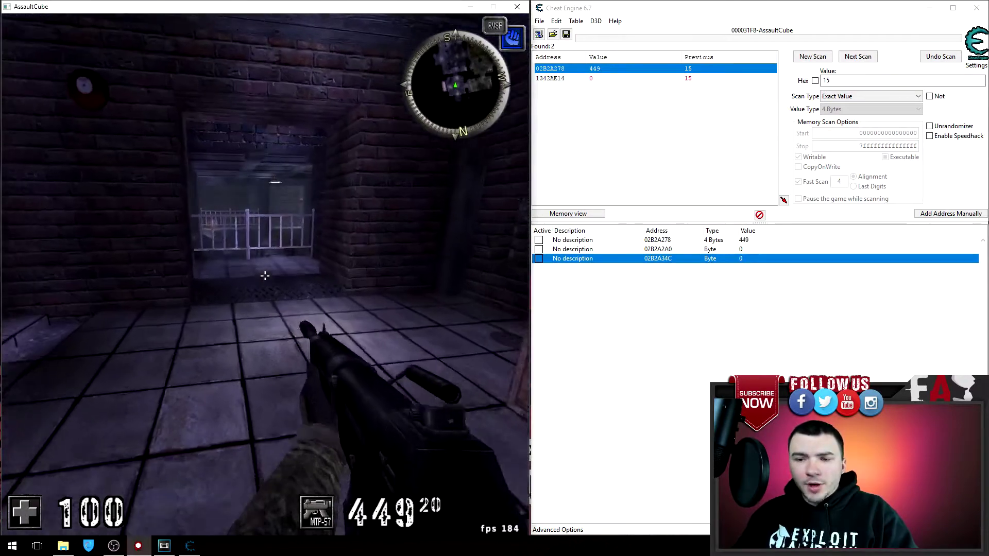
pyautogui.click(247, 278)
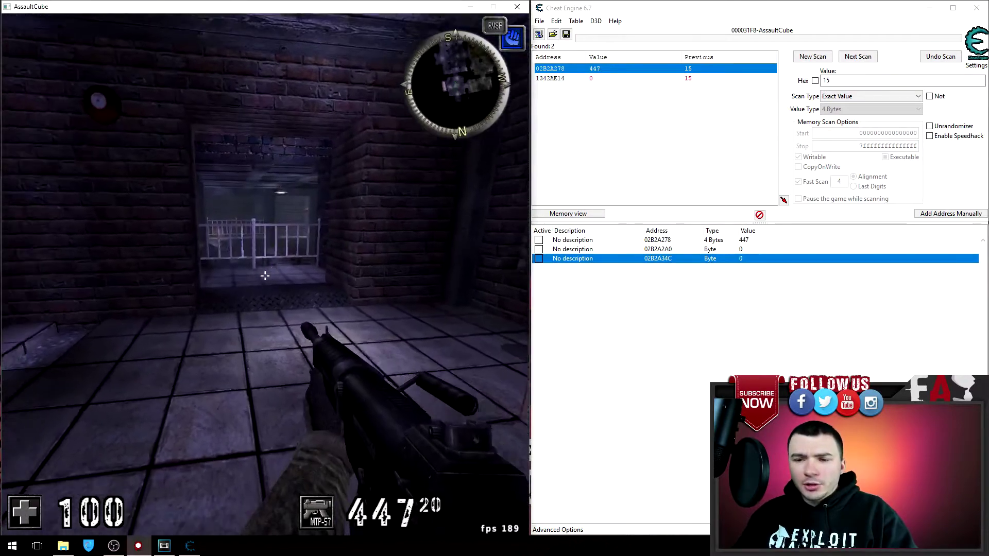
# - Fire repeated short bursts in AssaultCube and watch how the bytes at 02B2A2A0 and 02B2A34C react to each shot
pyautogui.click(248, 277)
pyautogui.click(264, 276)
pyautogui.click(265, 276)
pyautogui.click(265, 277)
pyautogui.click(265, 277)
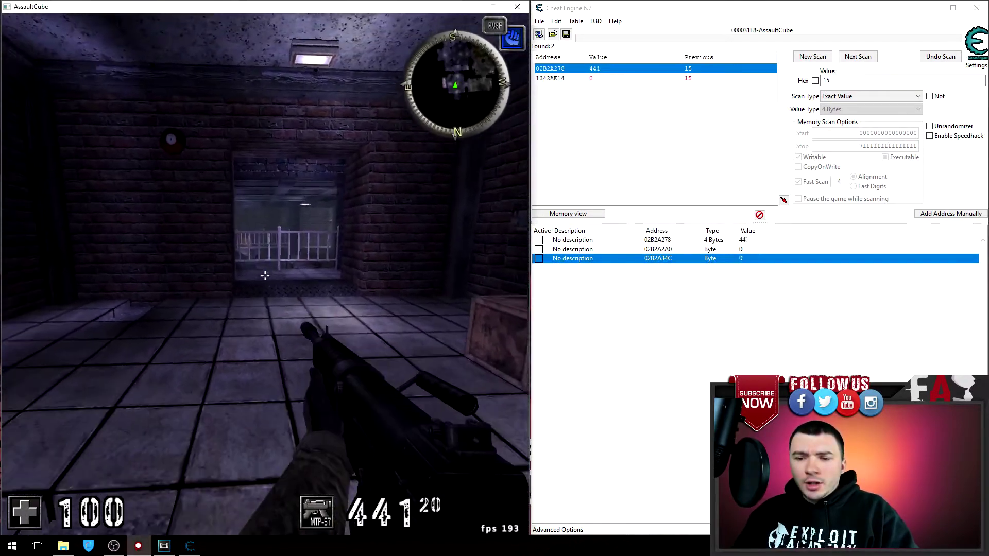
pyautogui.click(265, 276)
pyautogui.click(265, 276)
pyautogui.click(265, 277)
pyautogui.click(265, 276)
pyautogui.click(265, 276)
pyautogui.click(265, 277)
pyautogui.click(265, 276)
pyautogui.click(265, 276)
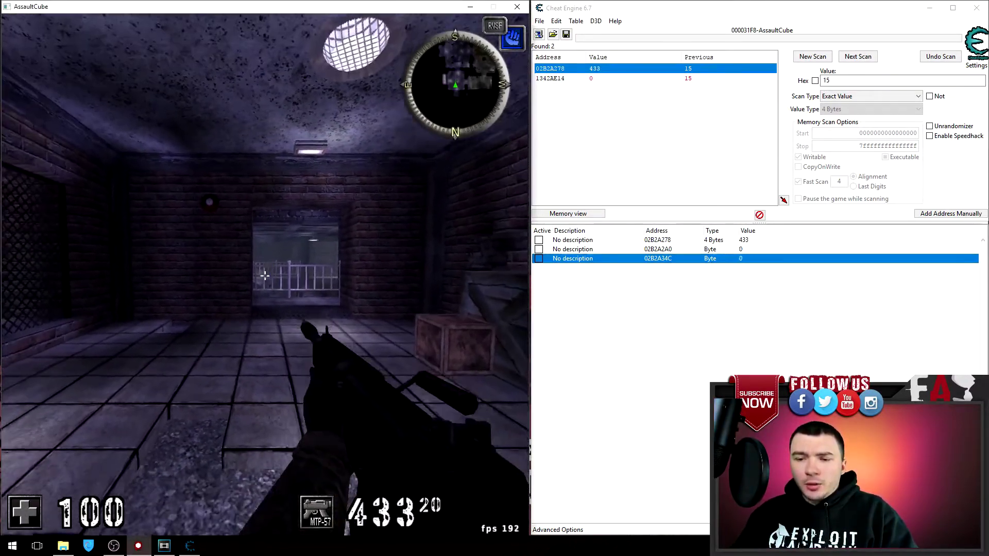
pyautogui.click(265, 277)
pyautogui.click(264, 276)
pyautogui.click(264, 276)
pyautogui.click(265, 276)
pyautogui.click(265, 276)
pyautogui.click(265, 277)
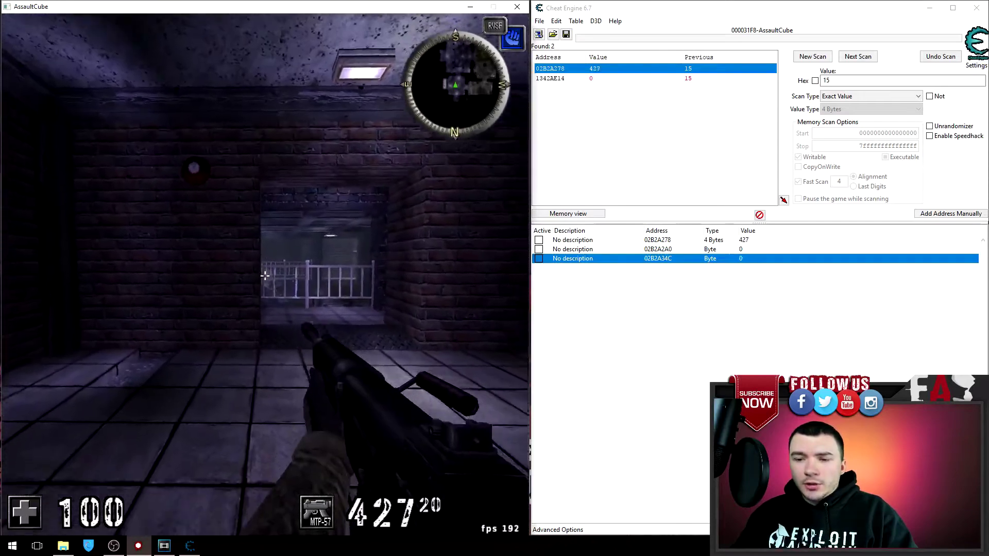
pyautogui.click(265, 276)
pyautogui.click(265, 277)
pyautogui.click(265, 276)
pyautogui.click(265, 276)
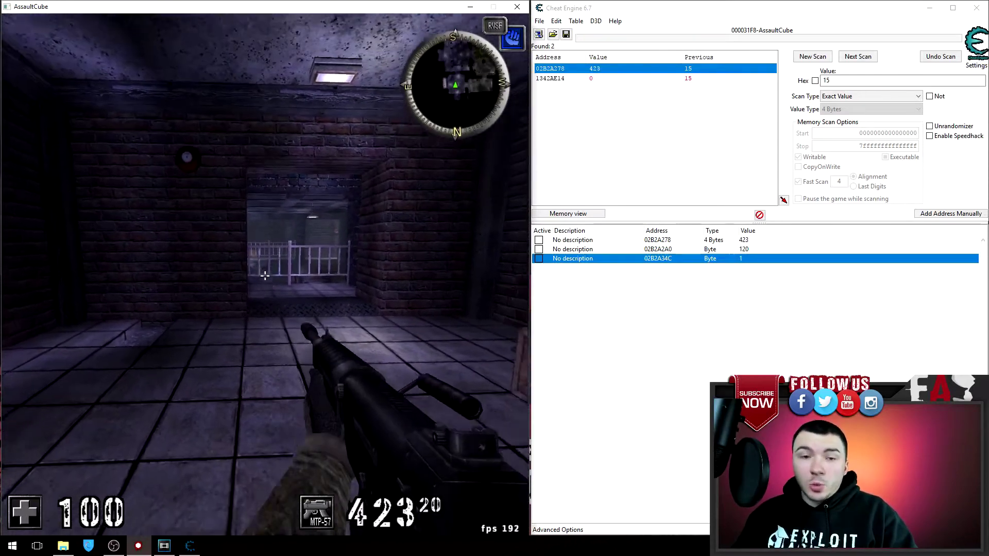
pyautogui.click(264, 276)
pyautogui.click(265, 277)
pyautogui.click(265, 276)
pyautogui.click(265, 276)
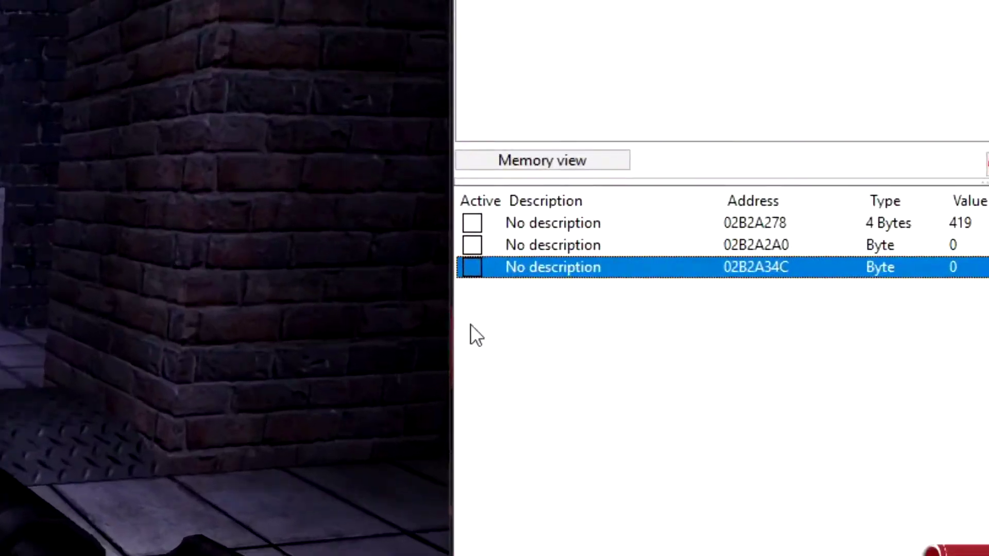
# - Freeze the byte at 02B2A34C at 0 and fire around the AssaultCube map to test its effect on shooting
pyautogui.click(519, 262)
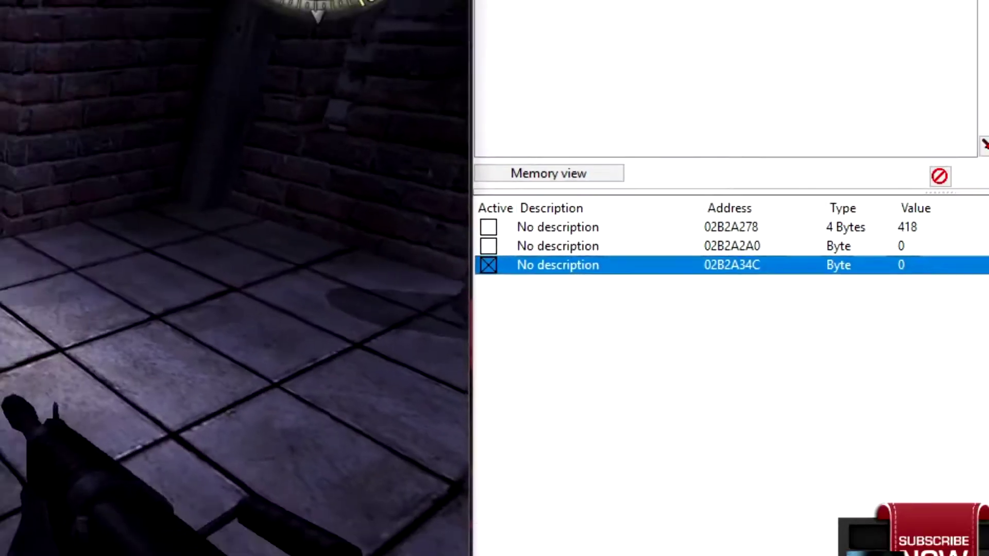
pyautogui.click(147, 283)
pyautogui.click(148, 284)
pyautogui.click(259, 276)
pyautogui.click(259, 276)
pyautogui.click(260, 276)
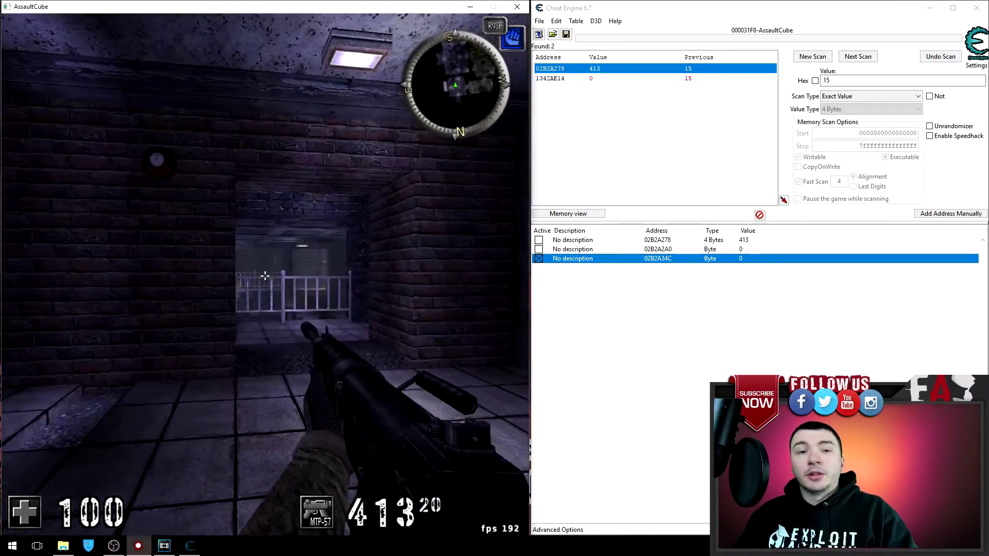
pyautogui.click(264, 276)
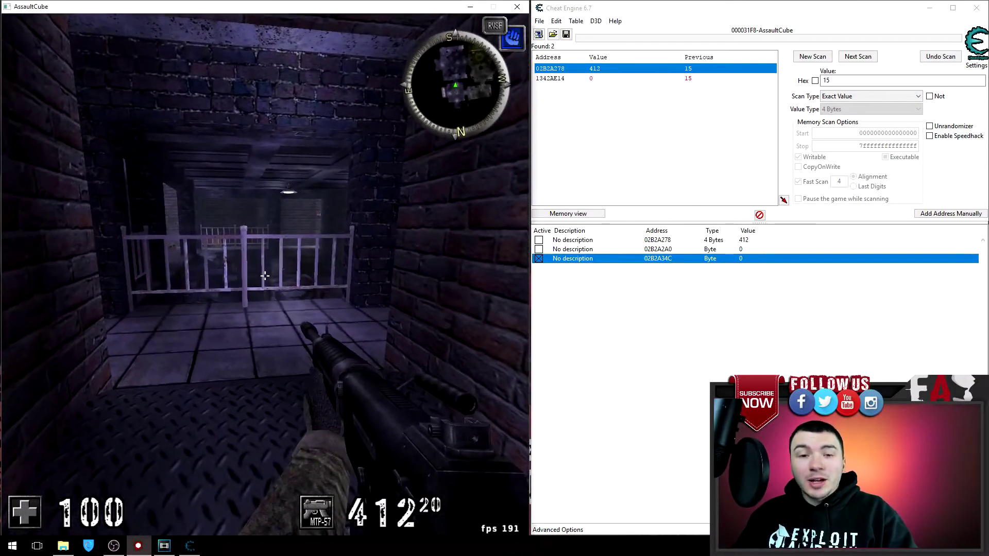
pyautogui.click(265, 276)
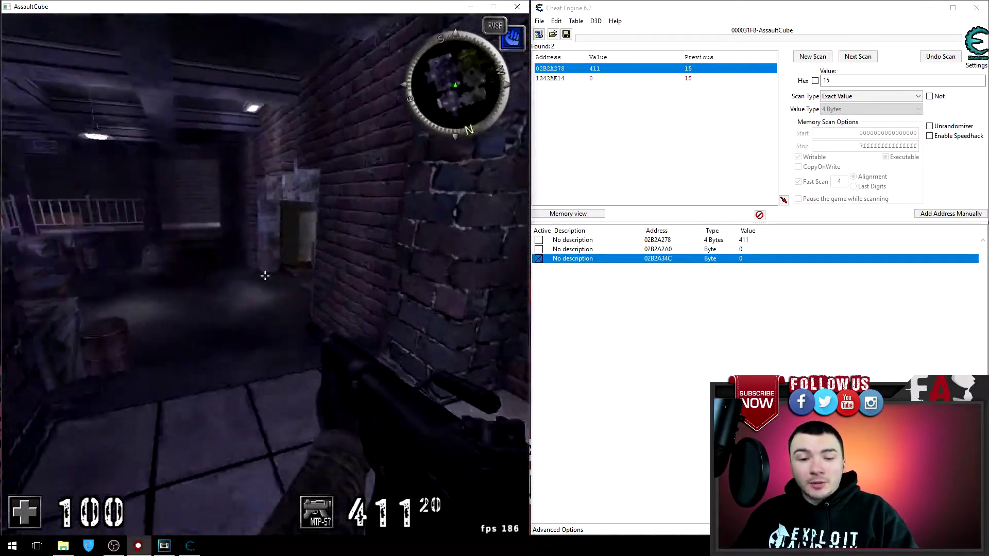
pyautogui.click(265, 276)
pyautogui.click(265, 276)
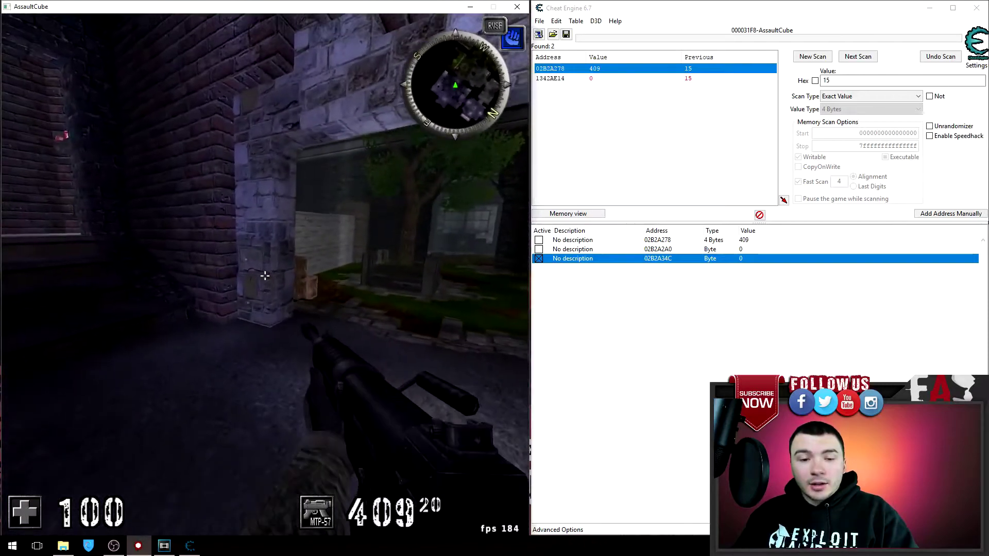
pyautogui.click(265, 276)
pyautogui.click(265, 276)
pyautogui.click(265, 276)
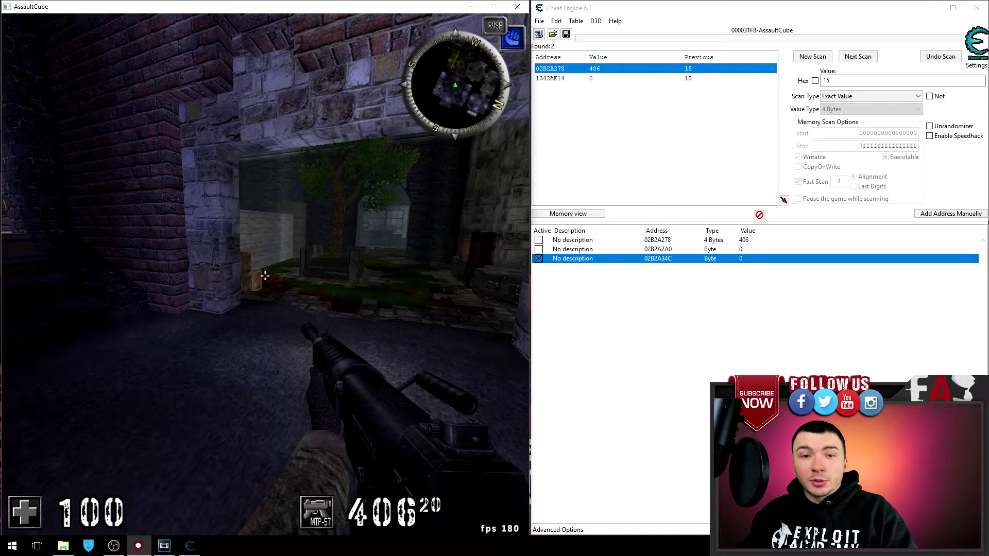
pyautogui.press('w')
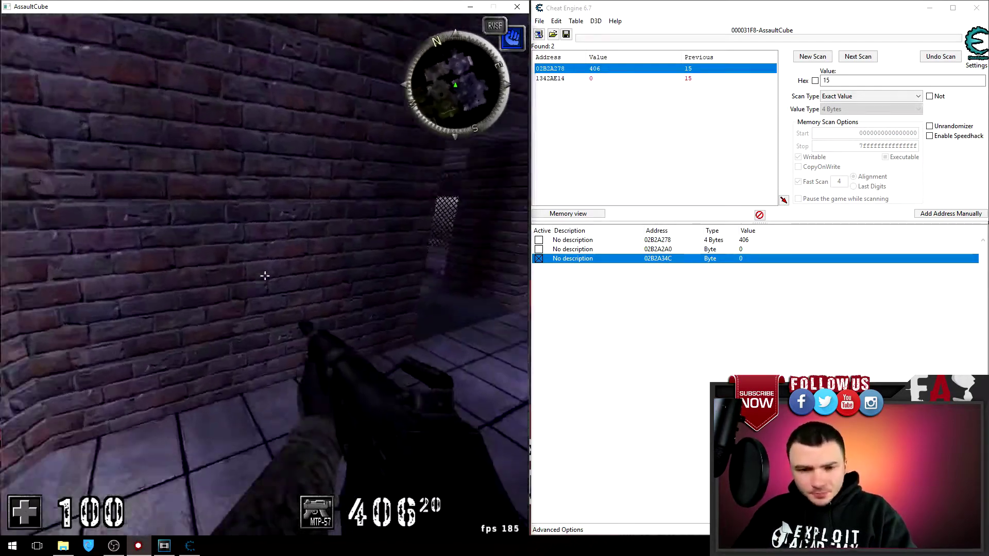
# - Unfreeze the byte at 02B2A34C, freeze the one at 02B2A2A0 at 0, and fire in AssaultCube to test it
pyautogui.hotkey('alt', 'Tab')
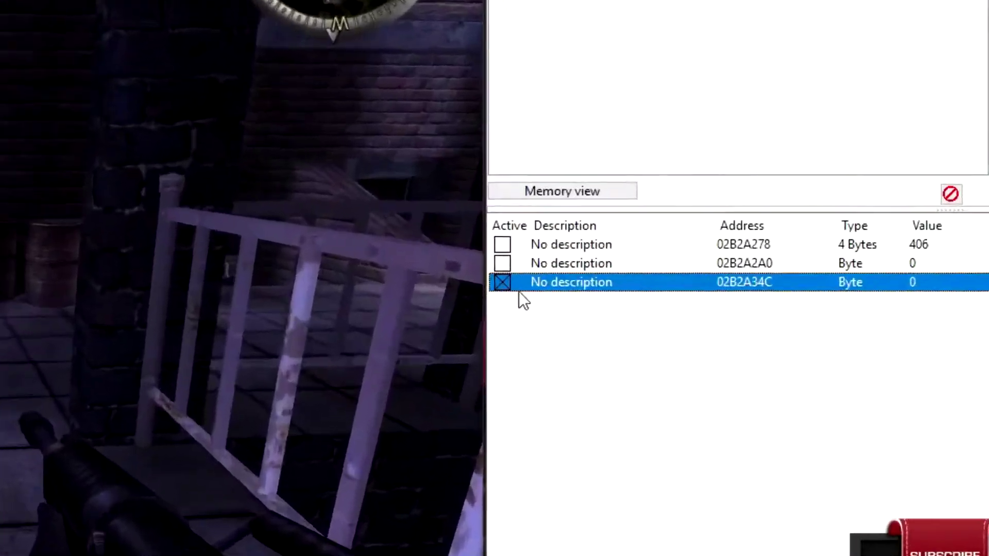
pyautogui.click(539, 259)
pyautogui.click(376, 315)
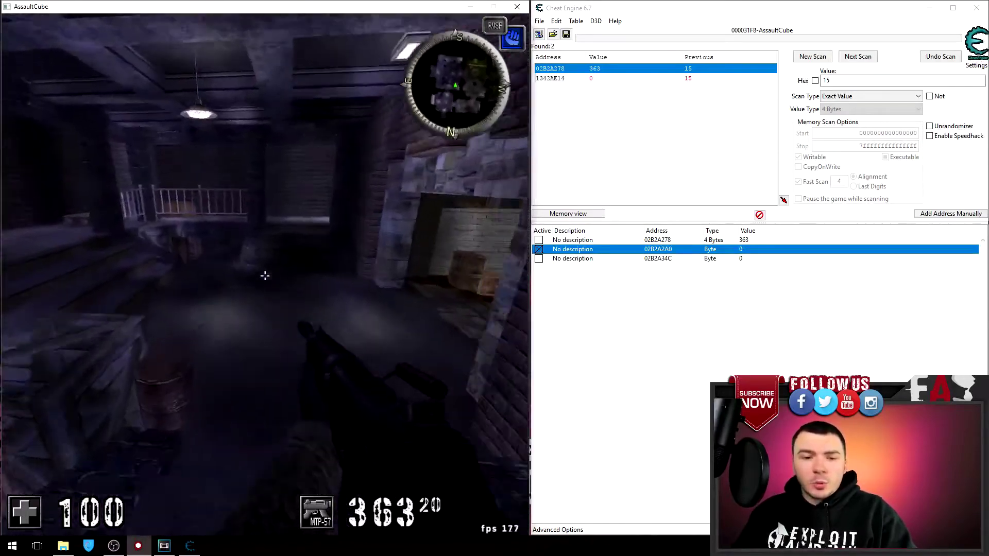
pyautogui.click(265, 275)
# - Set the frozen byte at 02B2A2A0 to 100 and hold fire in AssaultCube to test the effect
pyautogui.hotkey('alt', 'Tab')
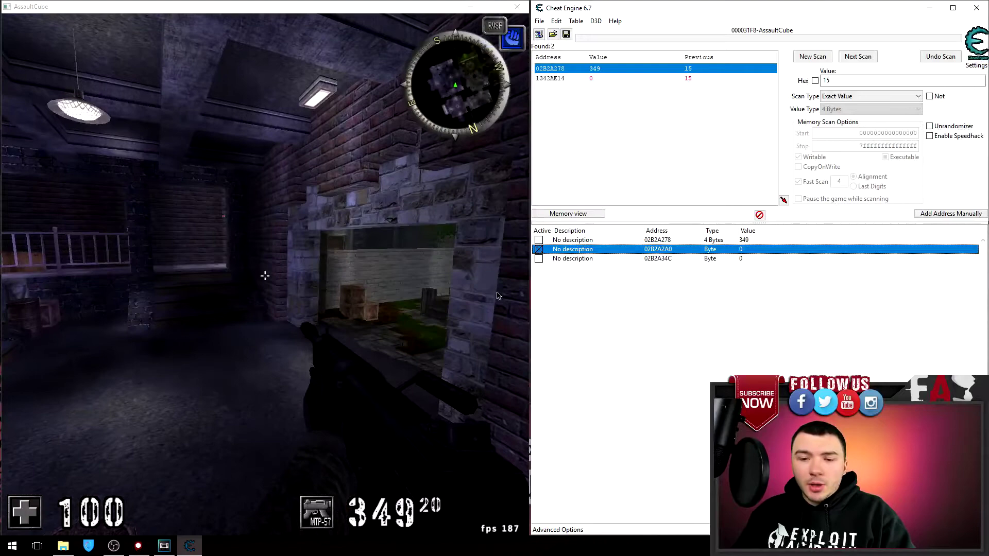
pyautogui.click(539, 251)
pyautogui.doubleClick(742, 250)
pyautogui.write('100')
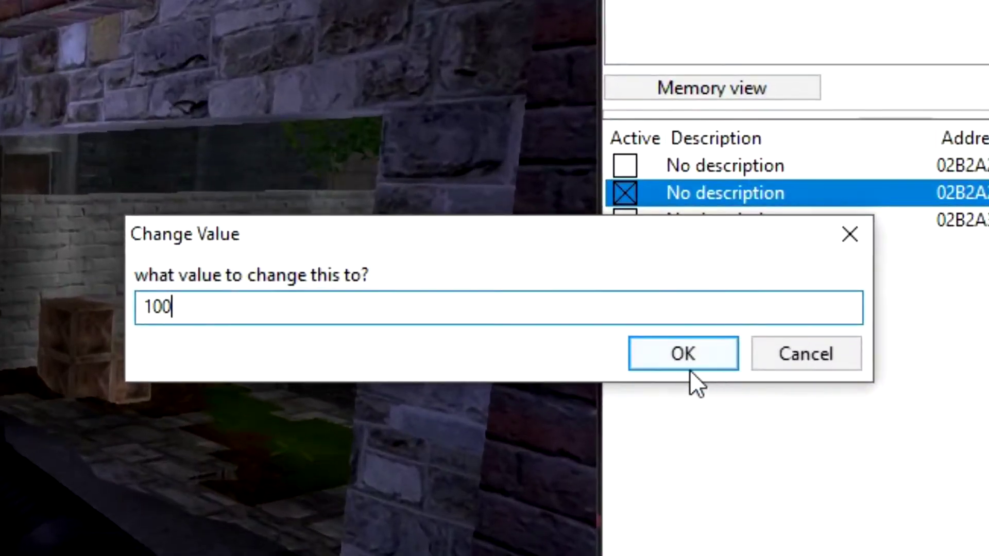
pyautogui.click(690, 368)
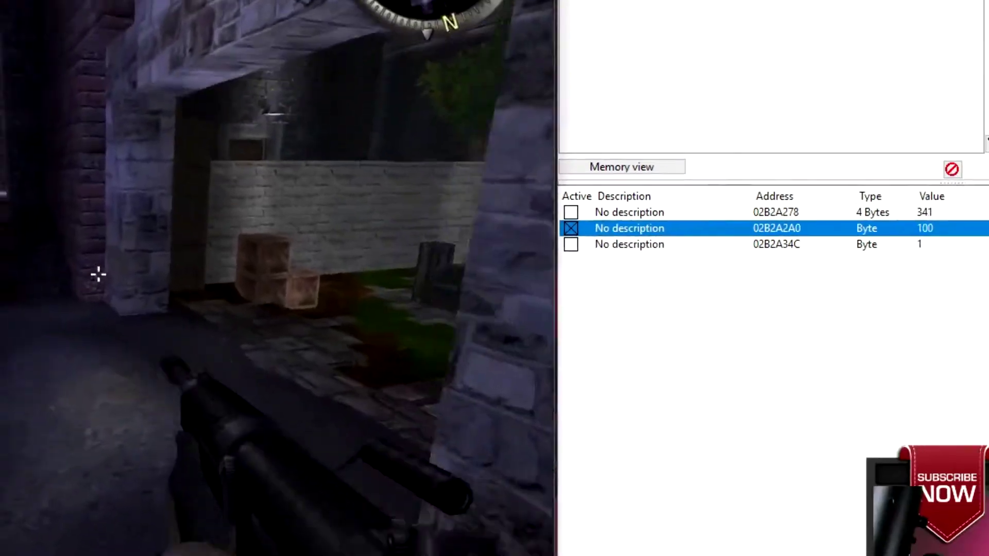
pyautogui.click(98, 274)
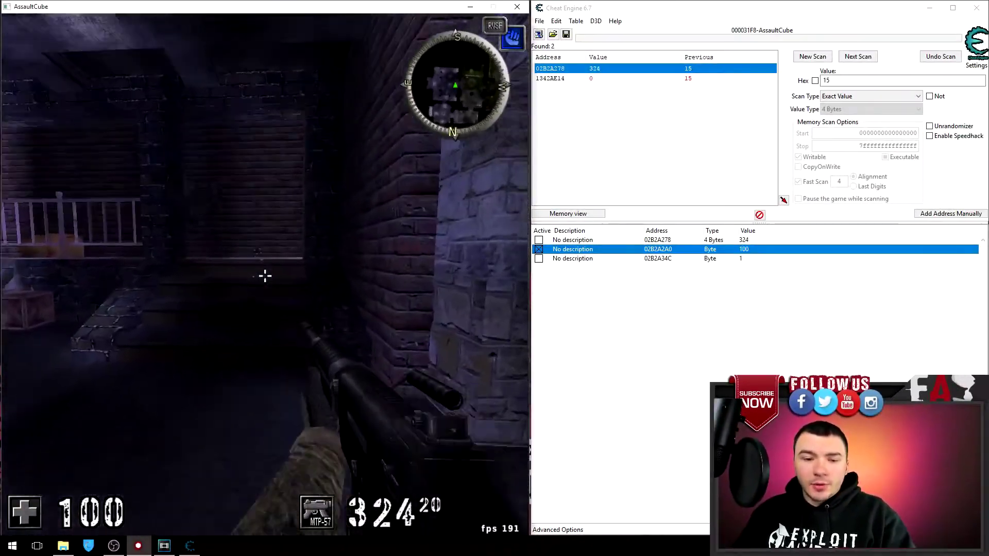
pyautogui.moveTo(264, 277); pyautogui.dragTo(265, 277)
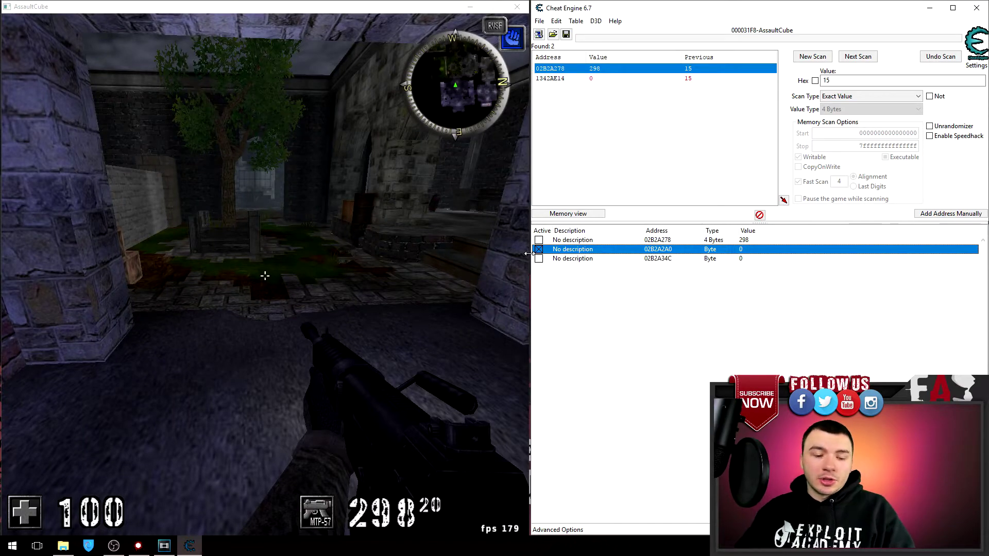
# - Fire continuously and move through AssaultCube with the byte at 02B2A2A0 frozen at 0
pyautogui.moveTo(370, 257); pyautogui.dragTo(265, 276)
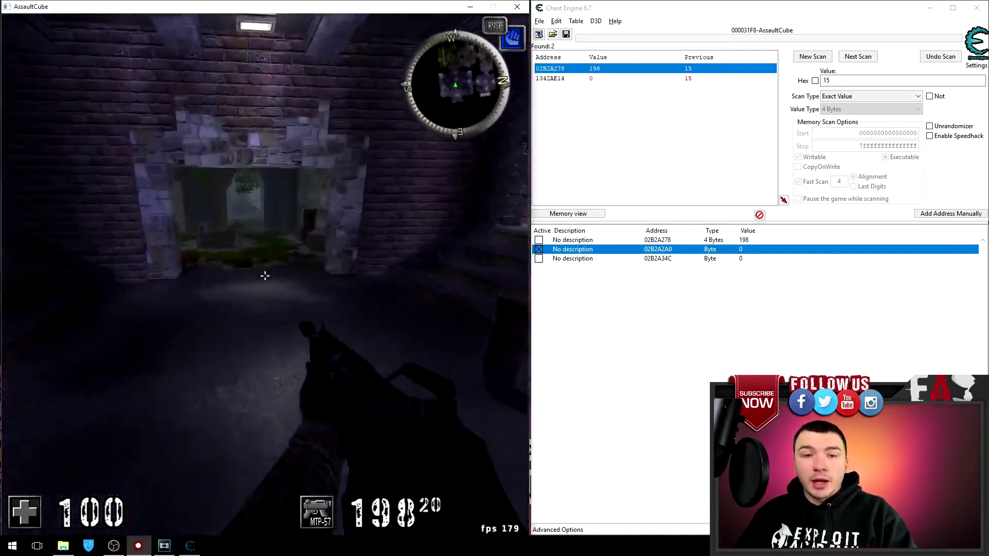
pyautogui.press('w')
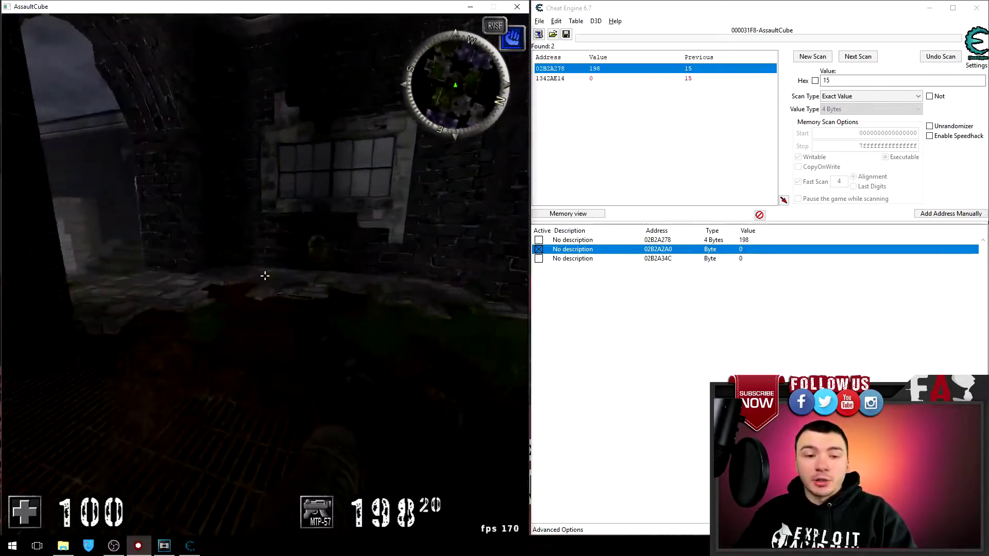
# - Delete all three addresses from the Cheat Engine address list and run a fresh first scan of 4 Bytes values
pyautogui.hotkey('alt', 'Tab')
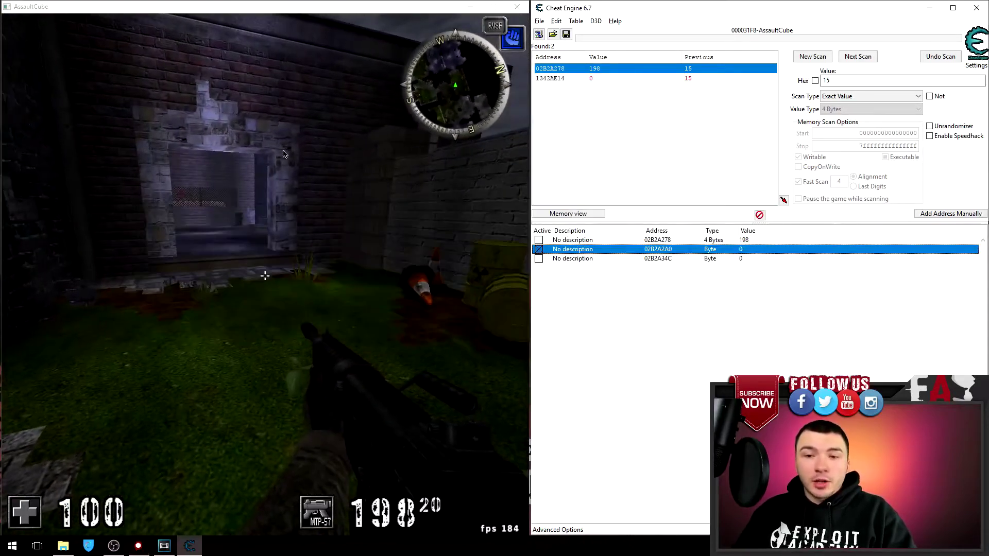
pyautogui.click(803, 57)
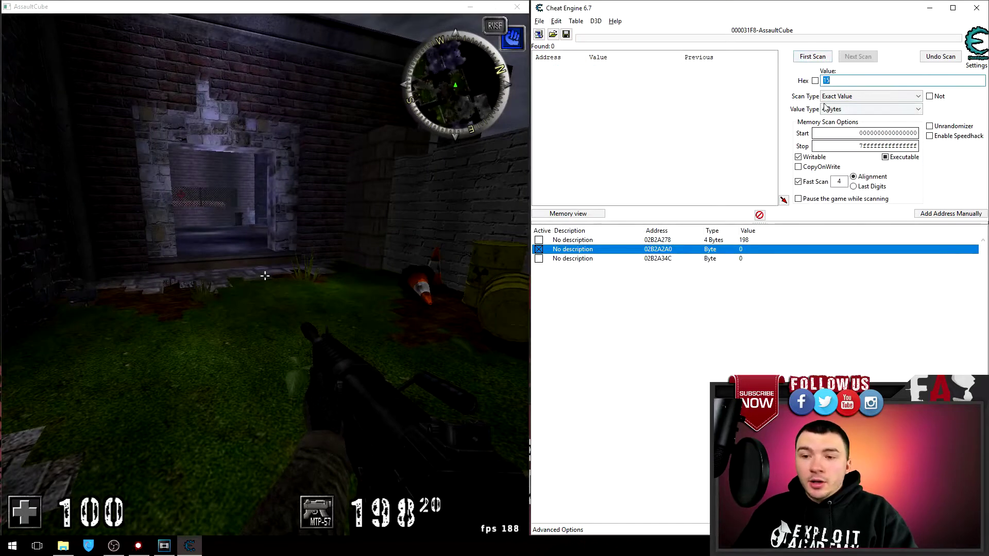
pyautogui.click(710, 244)
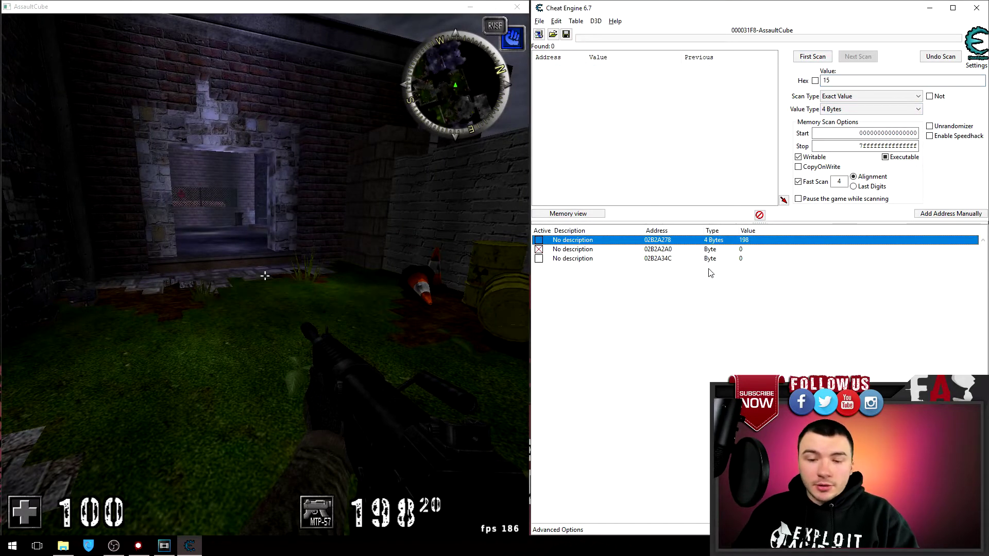
pyautogui.keyDown('shift'); pyautogui.click(718, 259); pyautogui.keyUp('shift')
pyautogui.press('Delete')
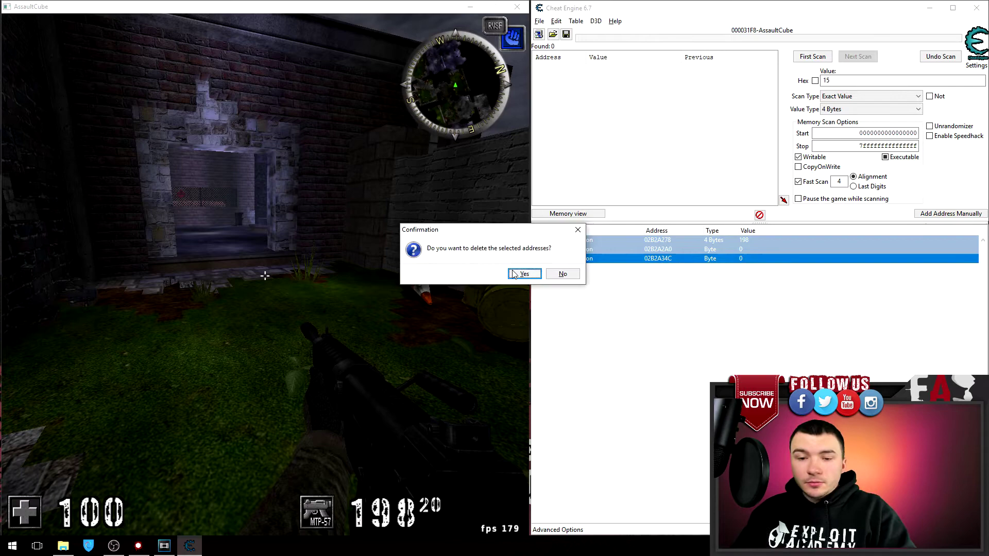
pyautogui.click(538, 273)
pyautogui.click(812, 57)
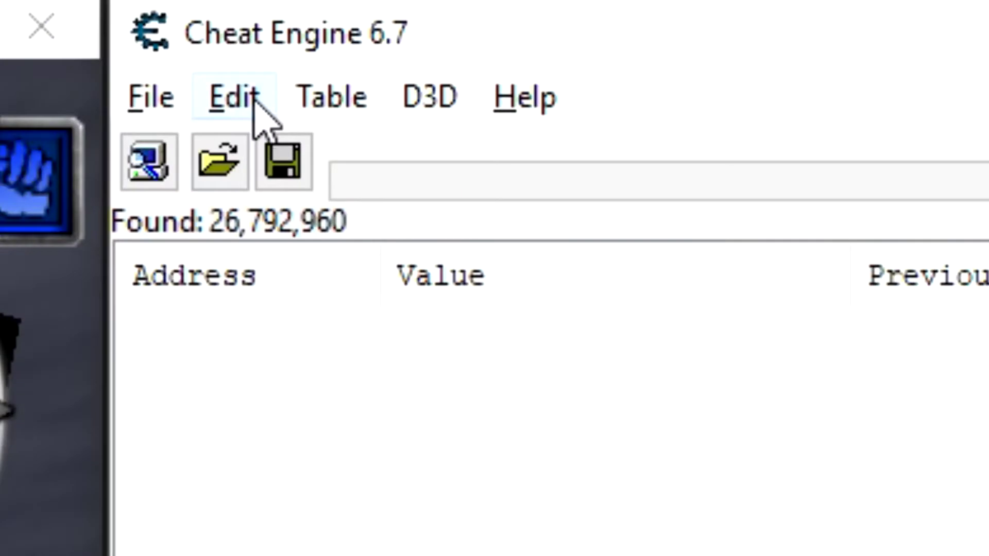
# - Review the hotkeys assigned to the Next Scan-Increased Value and Next Scan-Decreased Value functions in the settings
pyautogui.click(558, 21)
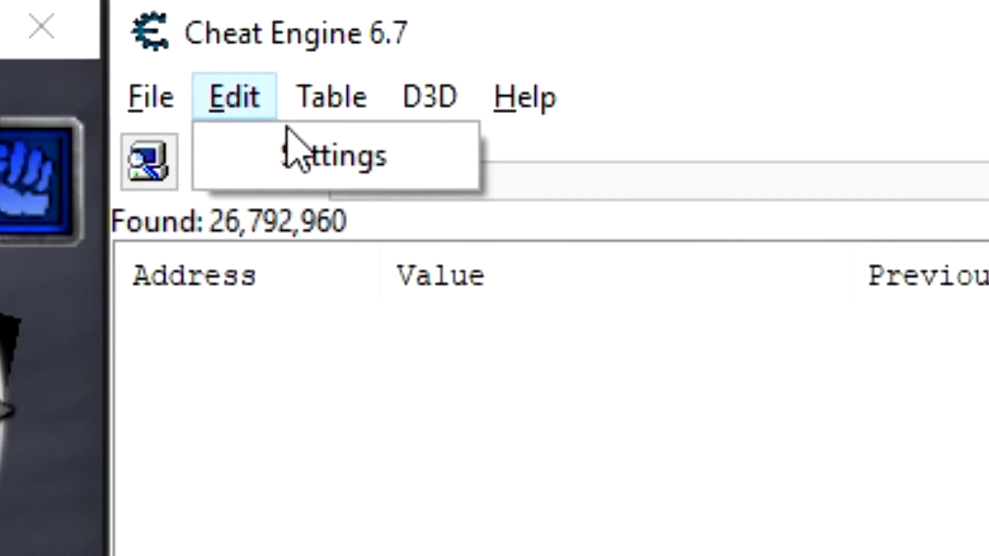
pyautogui.click(568, 32)
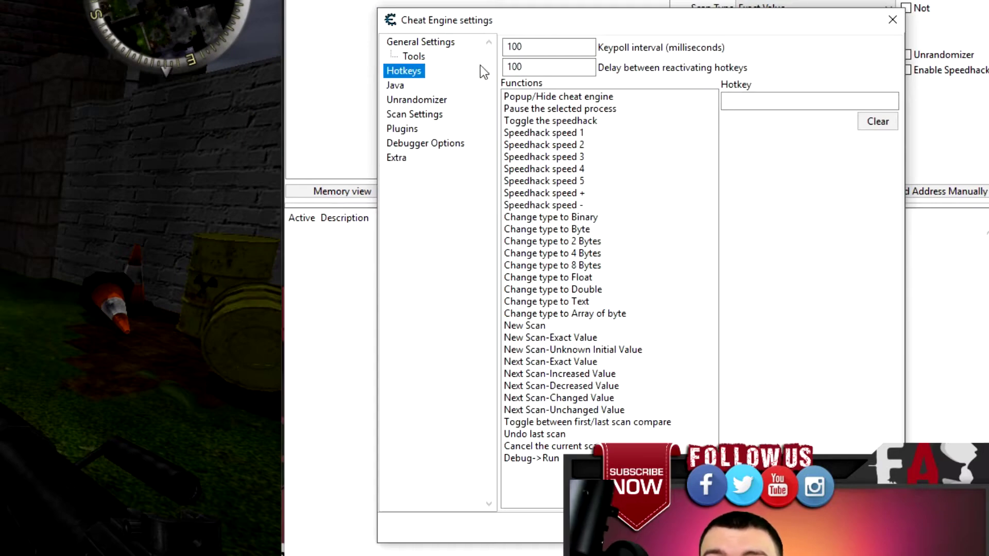
pyautogui.click(597, 380)
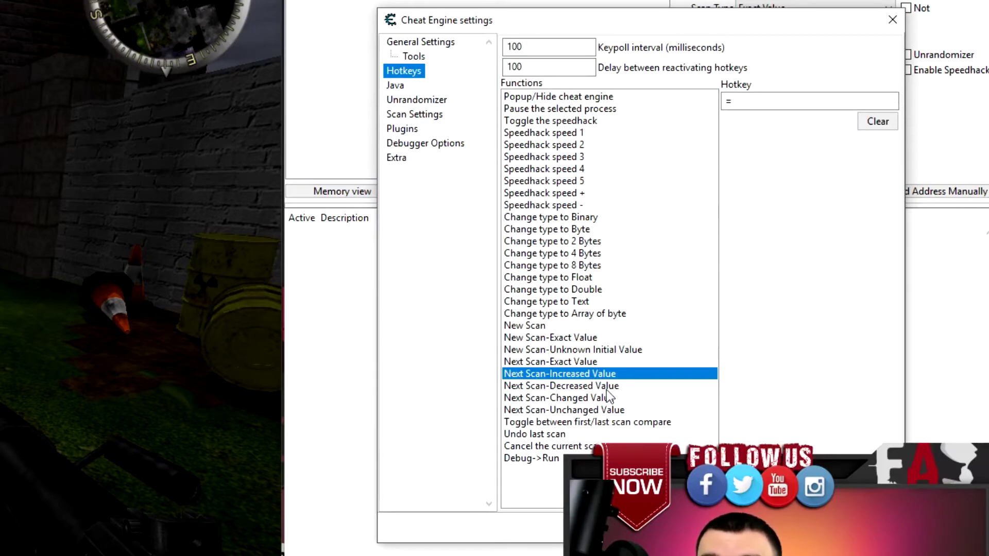
pyautogui.click(611, 388)
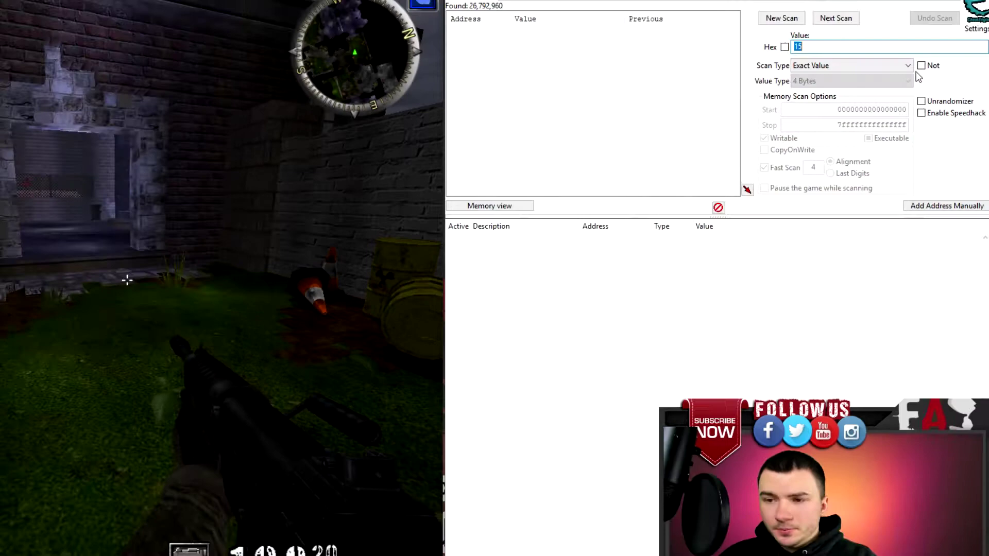
# - Start a new scan and run the first scan with scan type Unknown initial value
pyautogui.click(790, 18)
pyautogui.click(432, 273)
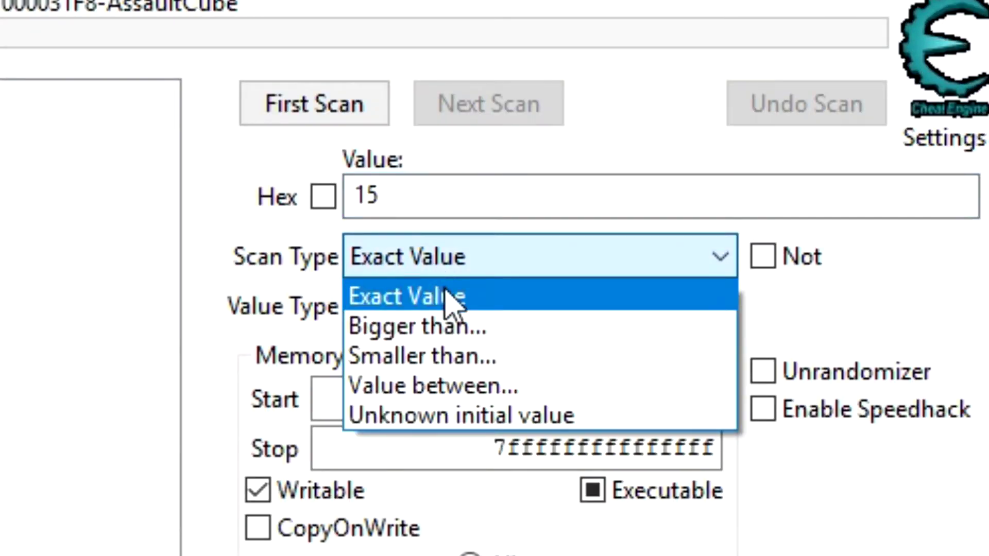
pyautogui.click(463, 418)
pyautogui.click(330, 114)
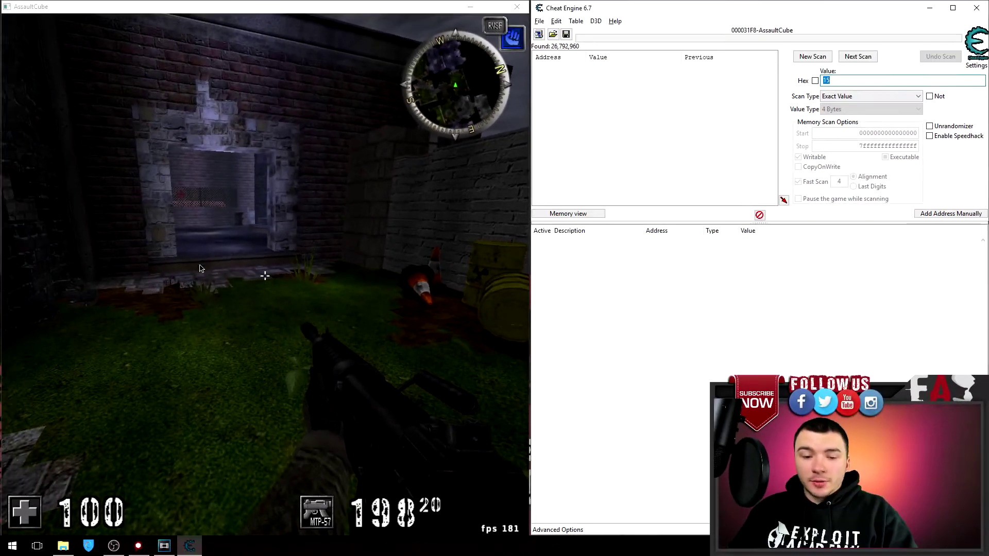
# - Filter the results in AssaultCube with an increased value scan while firing and a decreased value scan after stopping
pyautogui.click(201, 270)
pyautogui.moveTo(265, 276); pyautogui.dragTo(265, 276)
pyautogui.press('F2')
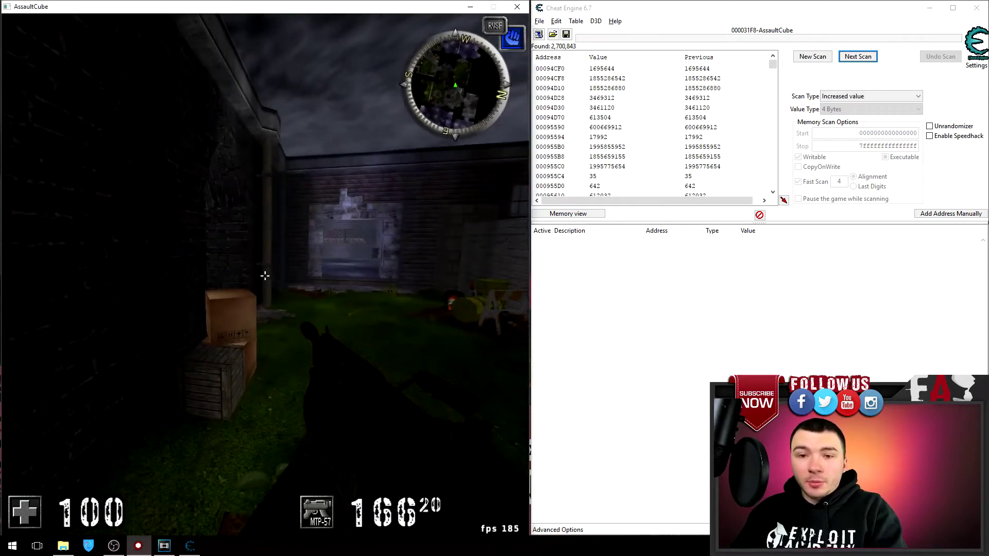
pyautogui.press('F3')
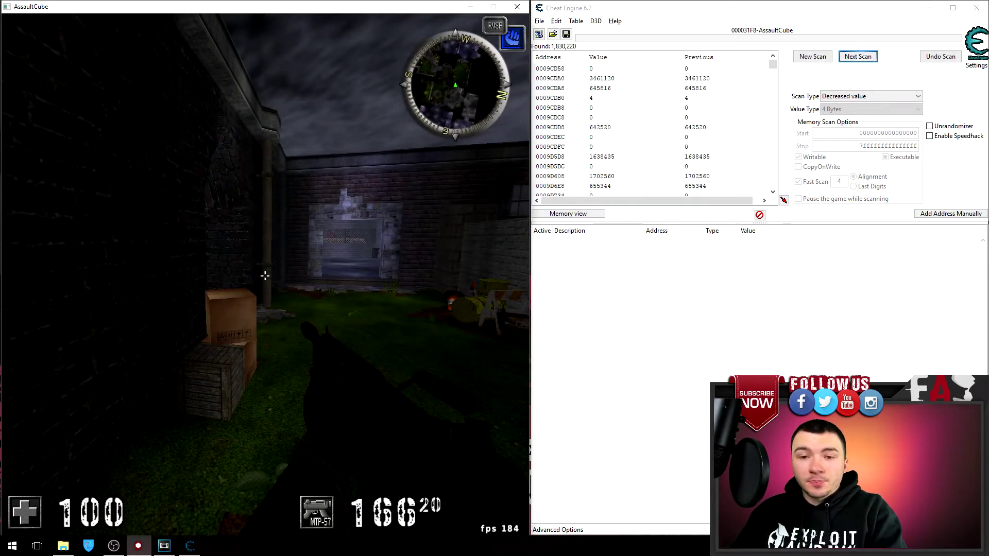
# - Narrow the results by alternating increased value scans while firing with decreased value scans while not firing in AssaultCube
pyautogui.moveTo(265, 276); pyautogui.dragTo(265, 276)
pyautogui.press('F2')
pyautogui.press('F3')
pyautogui.press('F2')
pyautogui.press('F3')
pyautogui.press('F2')
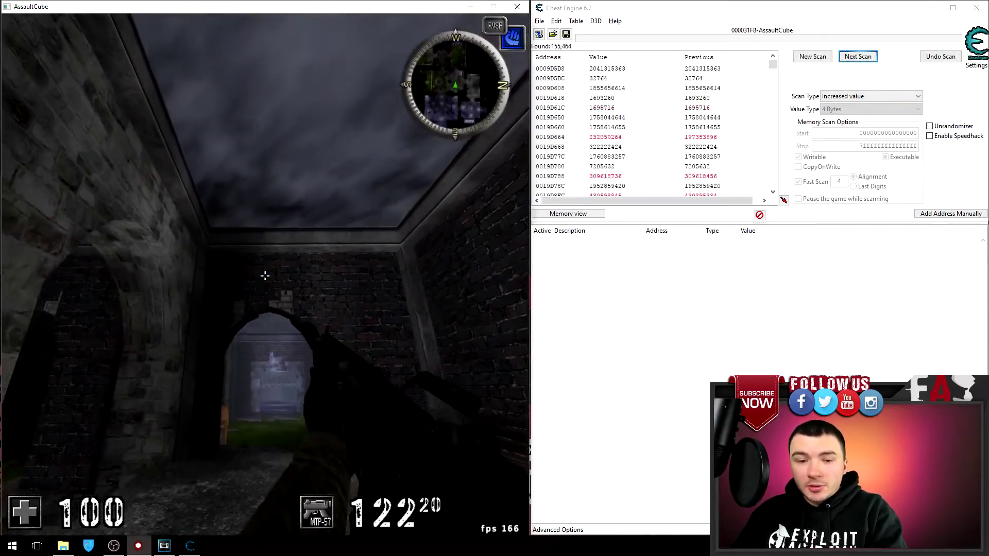
pyautogui.press('F3')
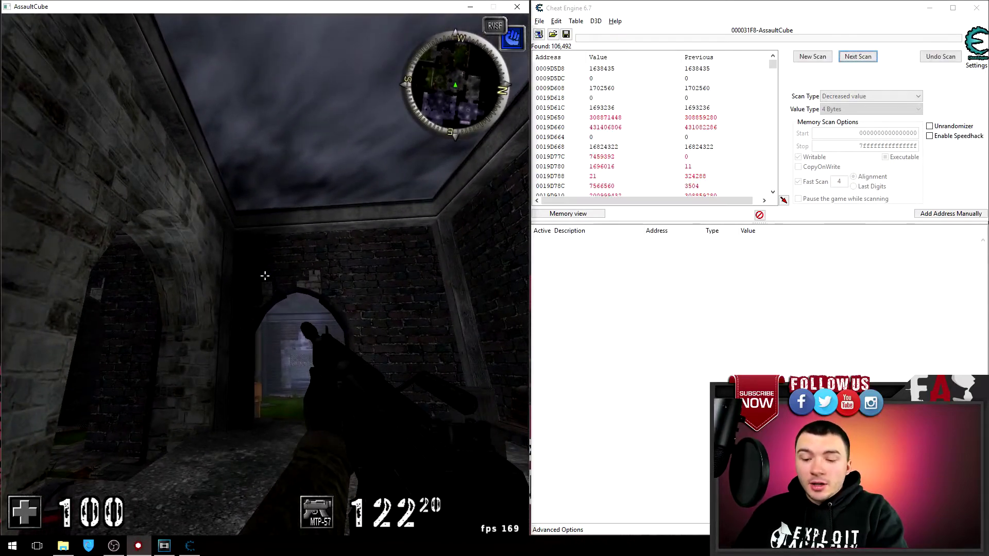
# - Run repeated unchanged value scans in AssaultCube while the weapon is not being fired
pyautogui.press('F4')
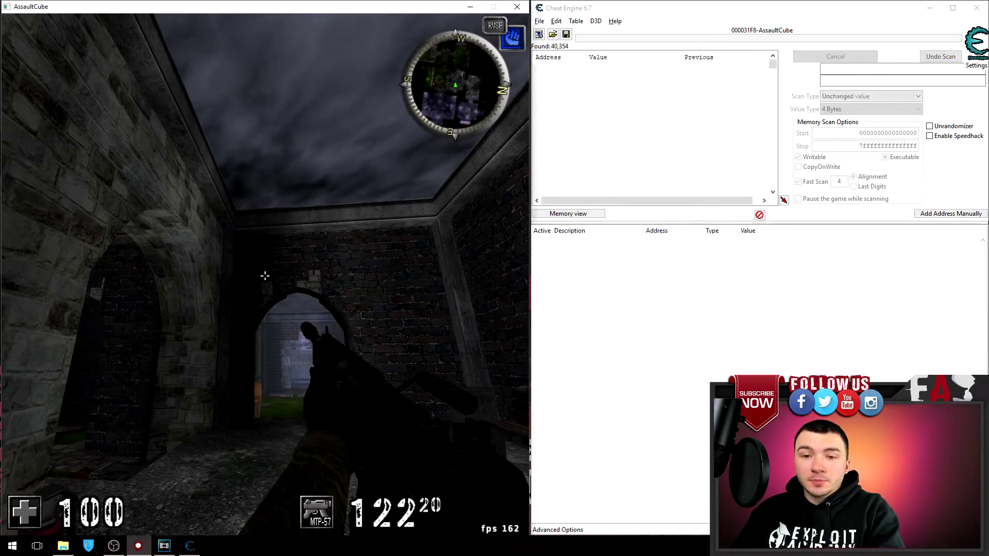
pyautogui.press('F4')
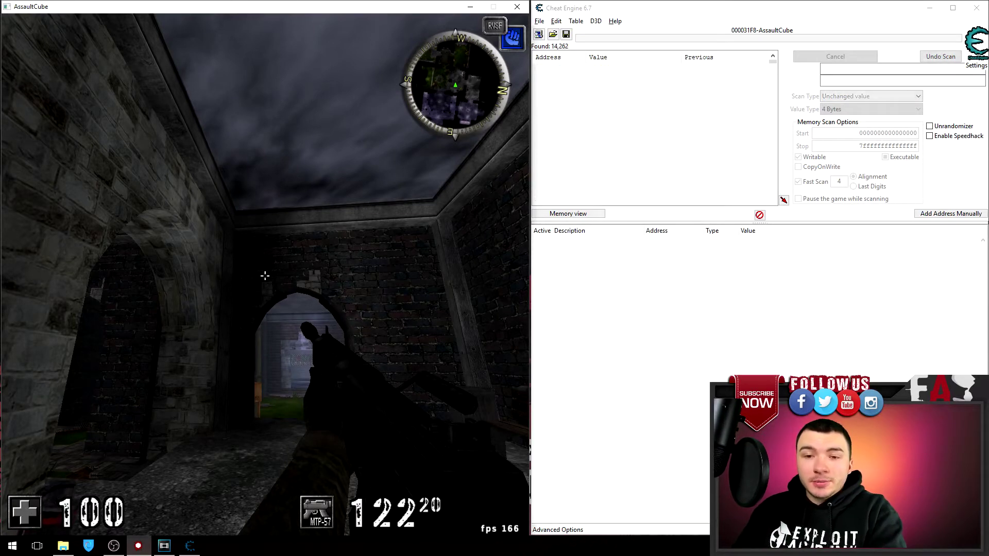
pyautogui.press('F4')
pyautogui.press('F4')
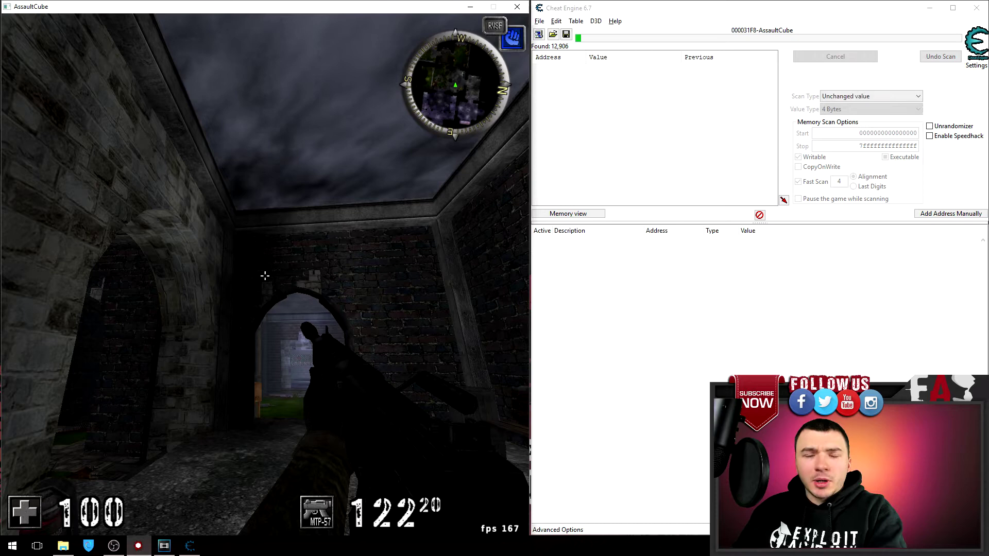
pyautogui.press('F4')
pyautogui.press('F4')
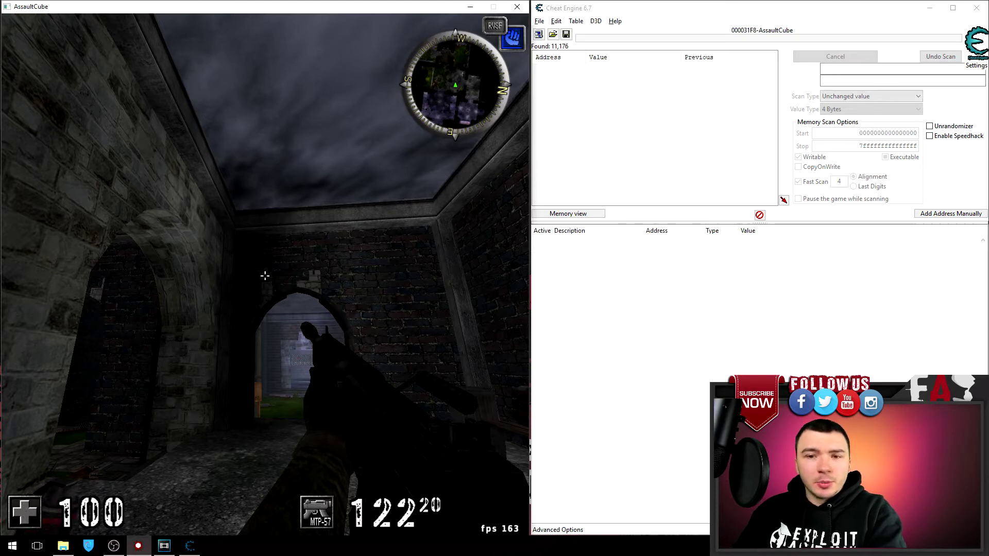
pyautogui.press('F4')
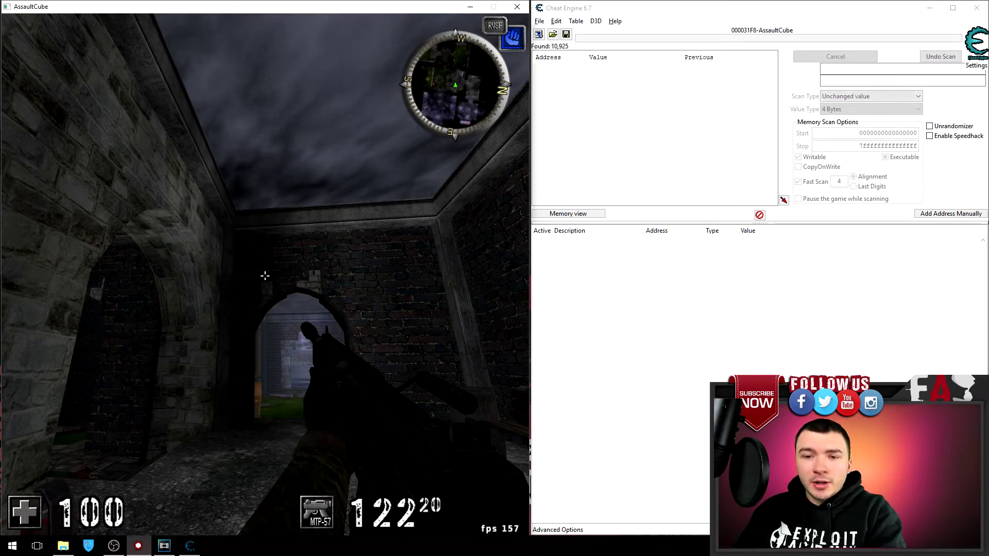
# - Fire the weapon for one more increased value scan, then stop firing and run a decreased value scan
pyautogui.click(265, 276)
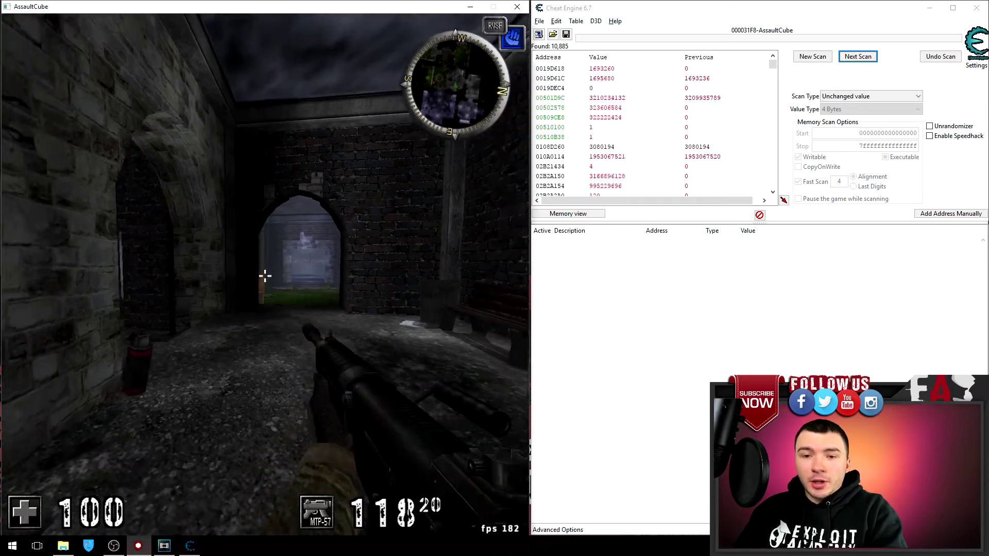
pyautogui.press('F2')
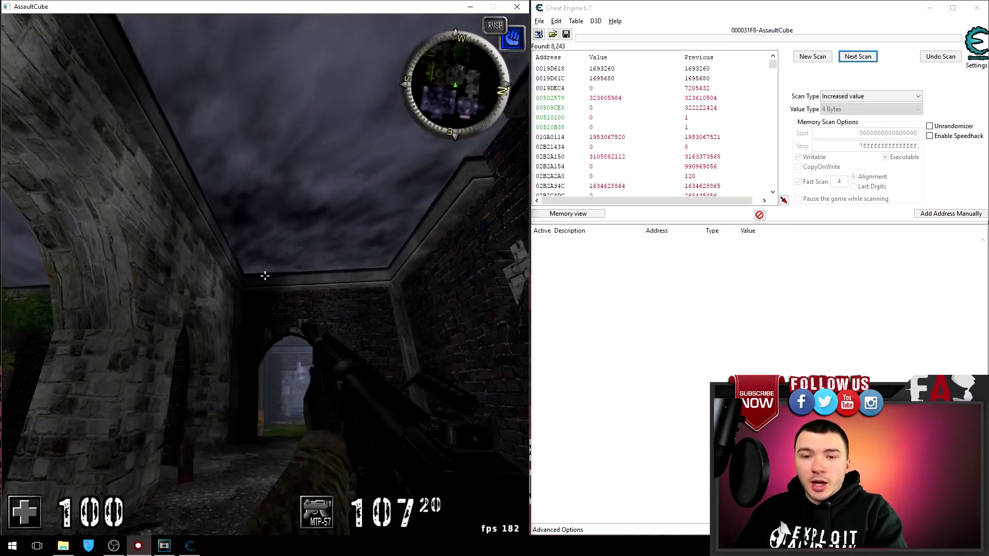
pyautogui.press('F6')
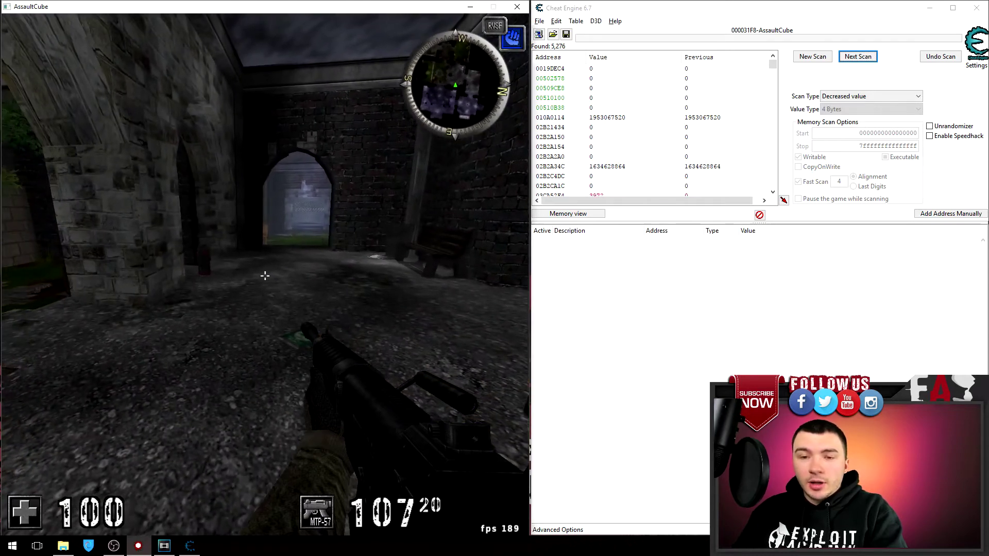
# - Filter the remaining addresses with another series of unchanged value scans while holding fire
pyautogui.press('F7')
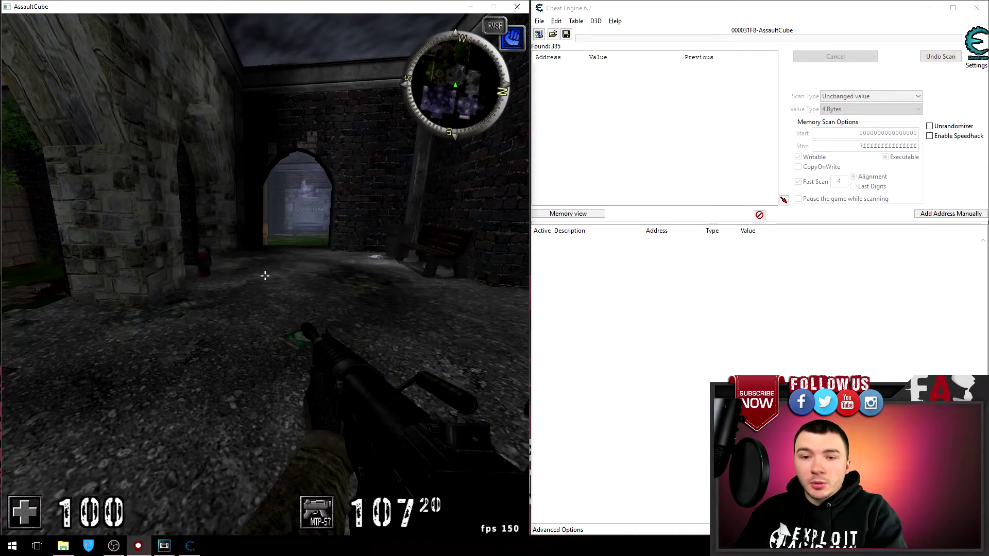
pyautogui.press('F7')
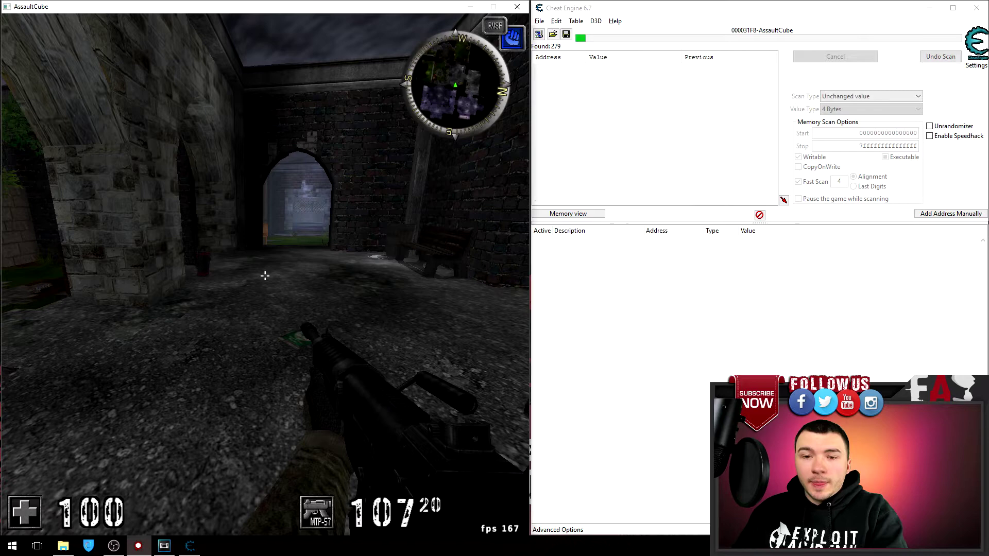
pyautogui.press('F7')
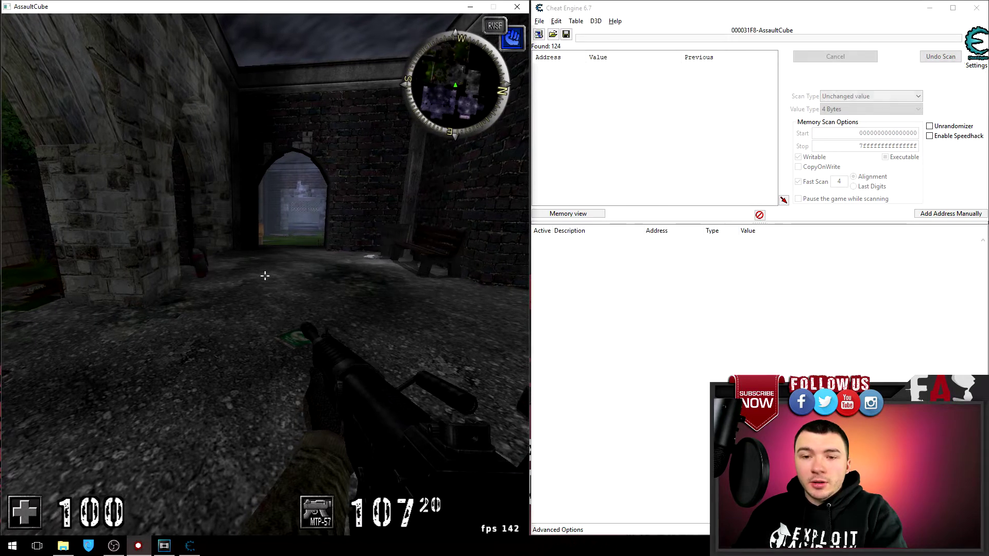
pyautogui.press('F7')
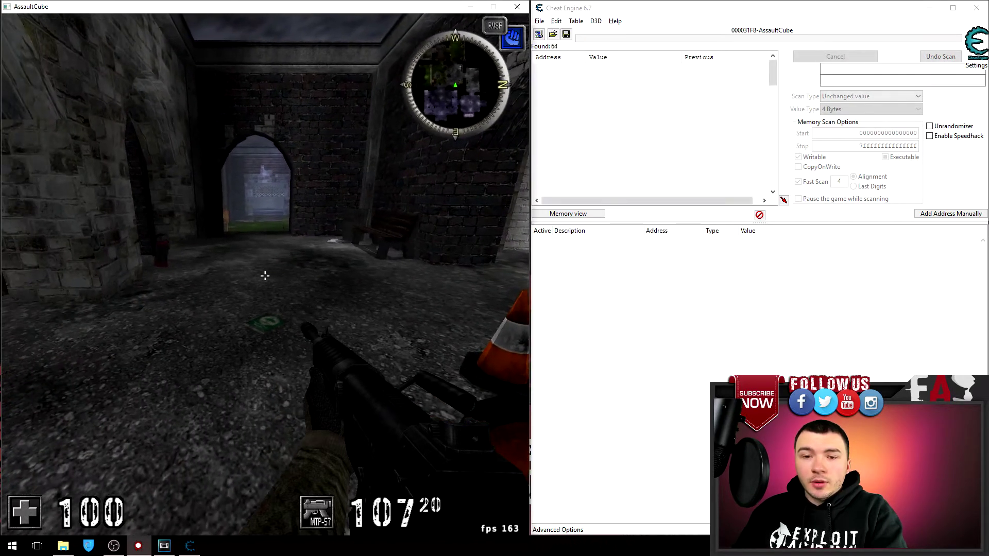
pyautogui.press('F7')
pyautogui.press('F7')
pyautogui.press('F7')
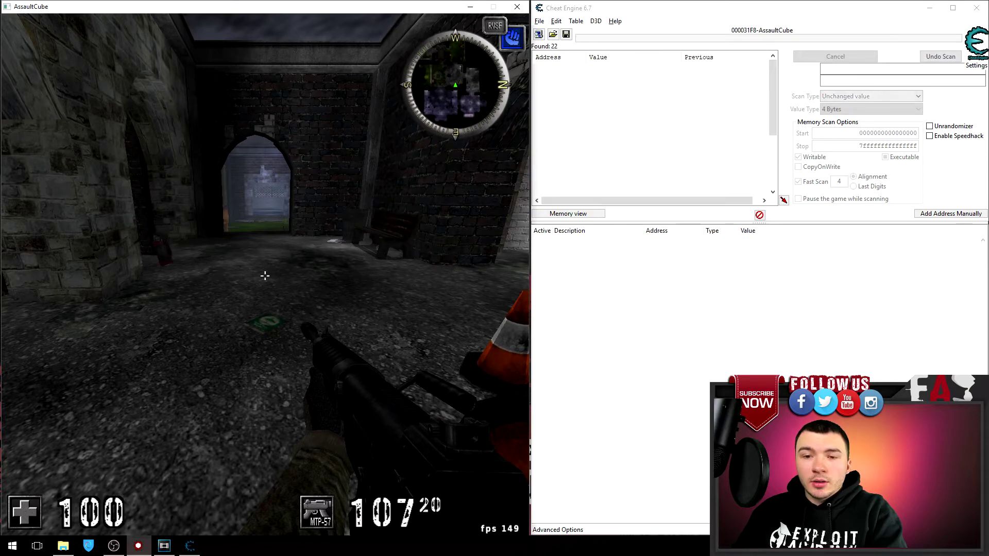
pyautogui.press('F7')
pyautogui.press('F7')
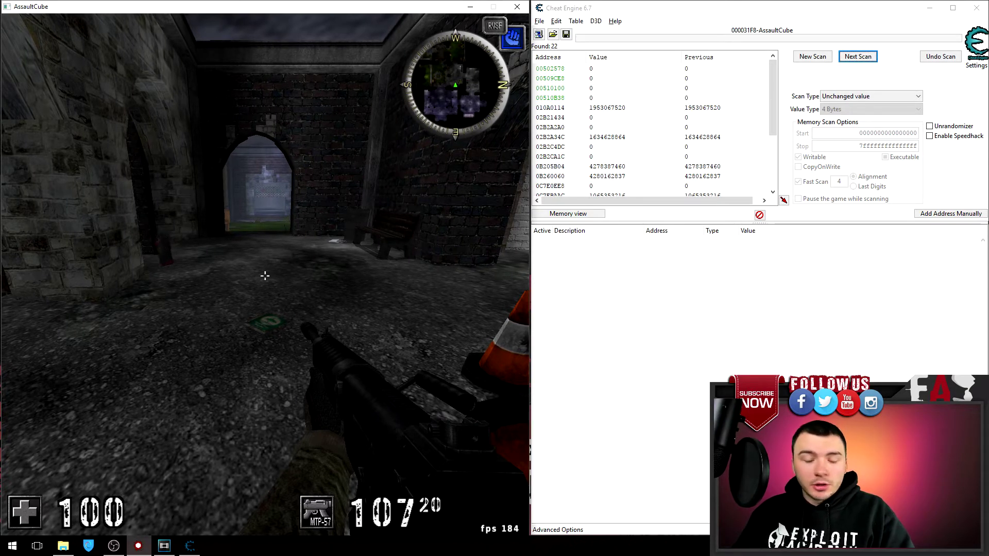
# - Switch to Cheat Engine and add all remaining scan results to the address list
pyautogui.hotkey('alt', 'Tab')
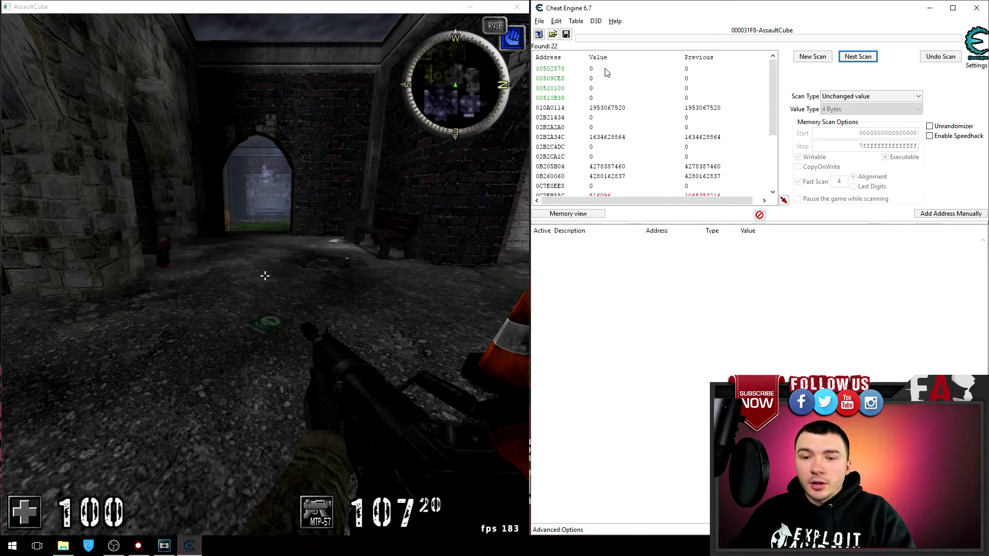
pyautogui.click(606, 72)
pyautogui.moveTo(774, 73); pyautogui.dragTo(775, 126)
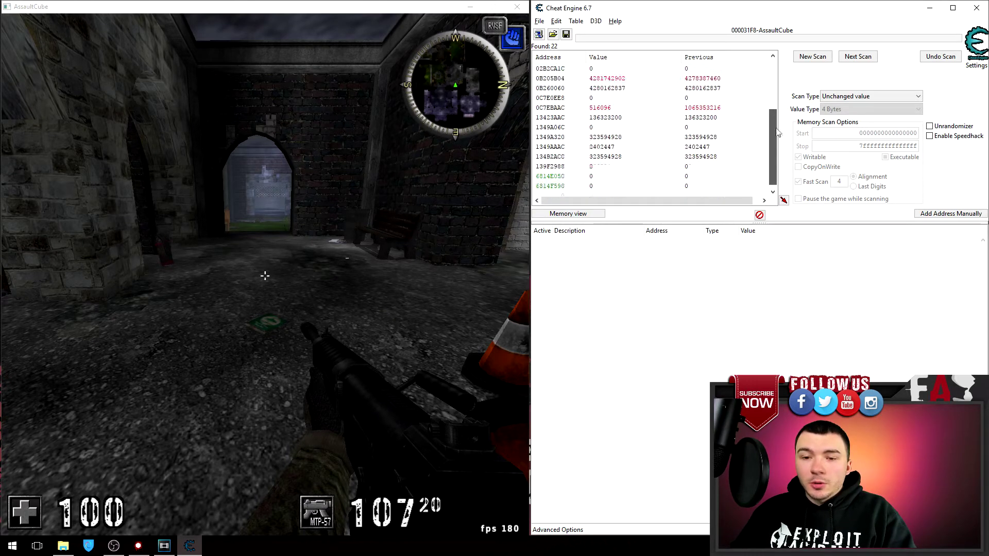
pyautogui.keyDown('shift'); pyautogui.click(658, 186); pyautogui.keyUp('shift')
pyautogui.moveTo(685, 360); pyautogui.dragTo(685, 362)
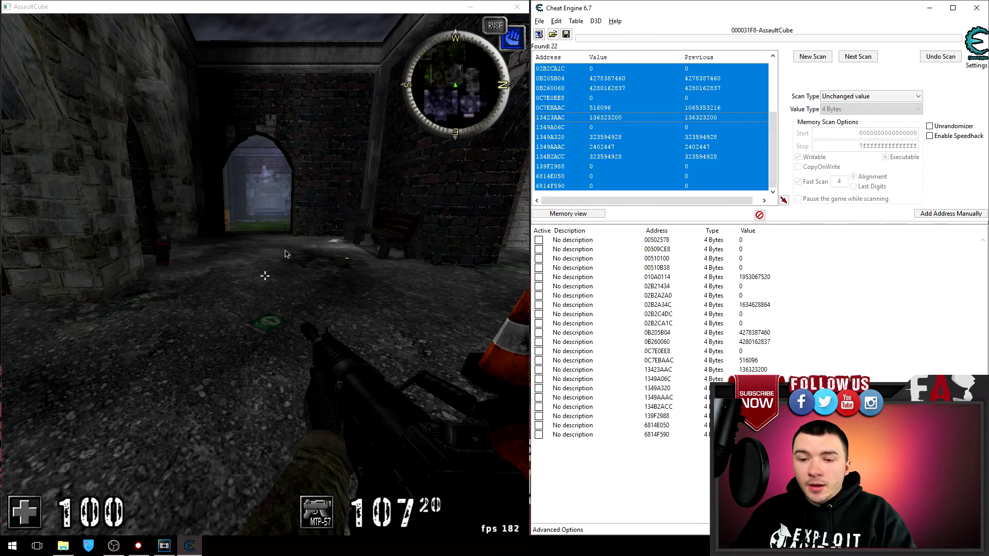
# - Fire and walk around in AssaultCube to examine which listed addresses change value with shooting
pyautogui.click(204, 210)
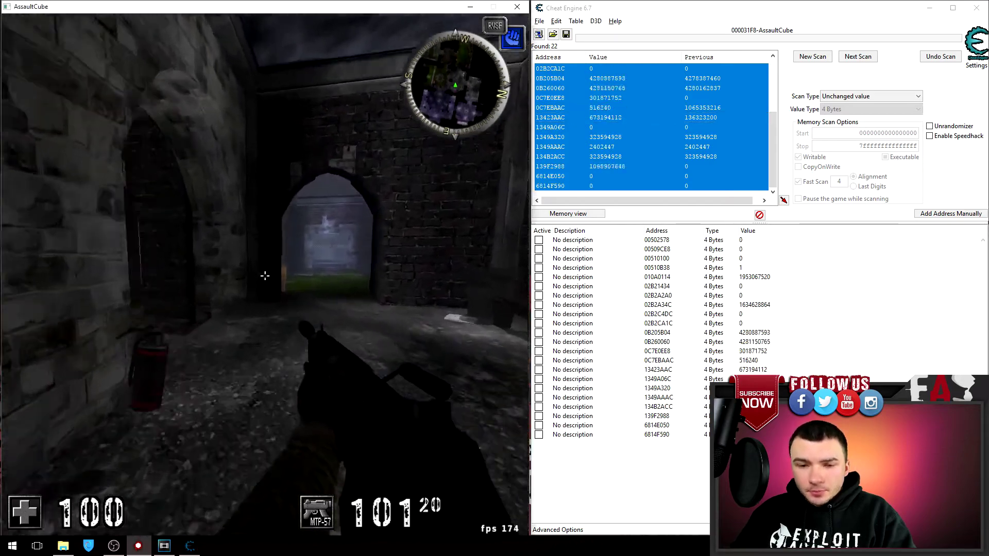
pyautogui.click(265, 276)
pyautogui.press('w')
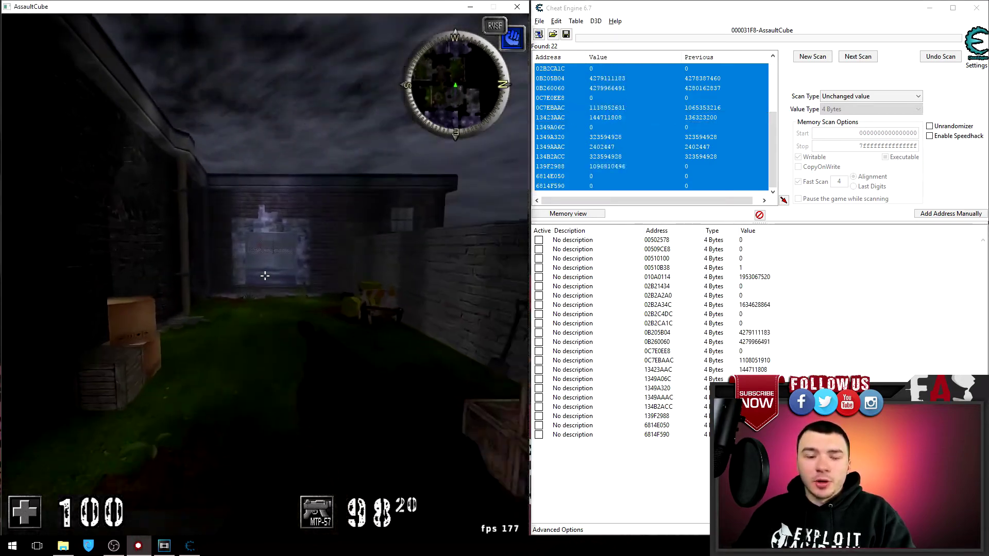
pyautogui.press('w')
pyautogui.click(265, 276)
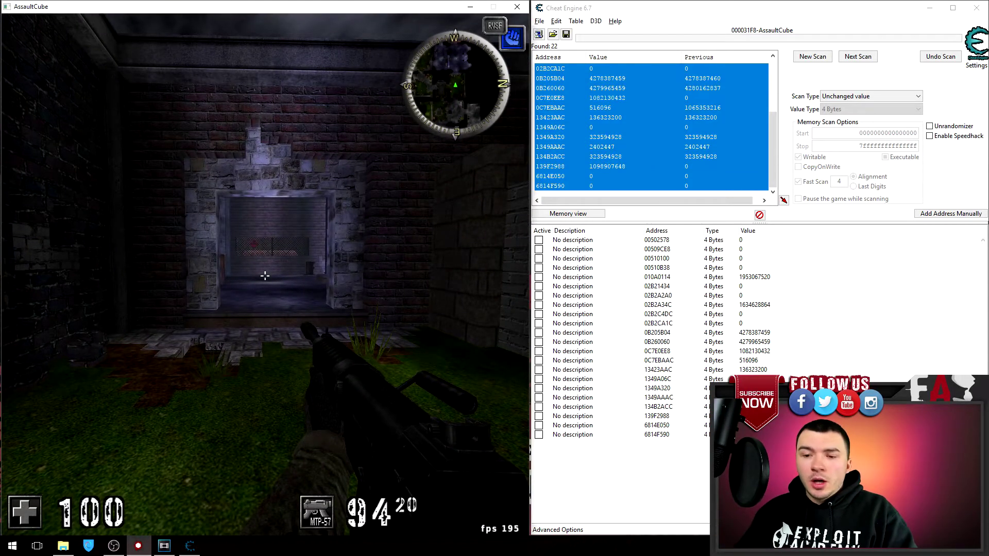
pyautogui.click(264, 275)
# - Return to Cheat Engine and delete address 02B2A34C and every entry below it from the address list
pyautogui.hotkey('alt', 'Tab')
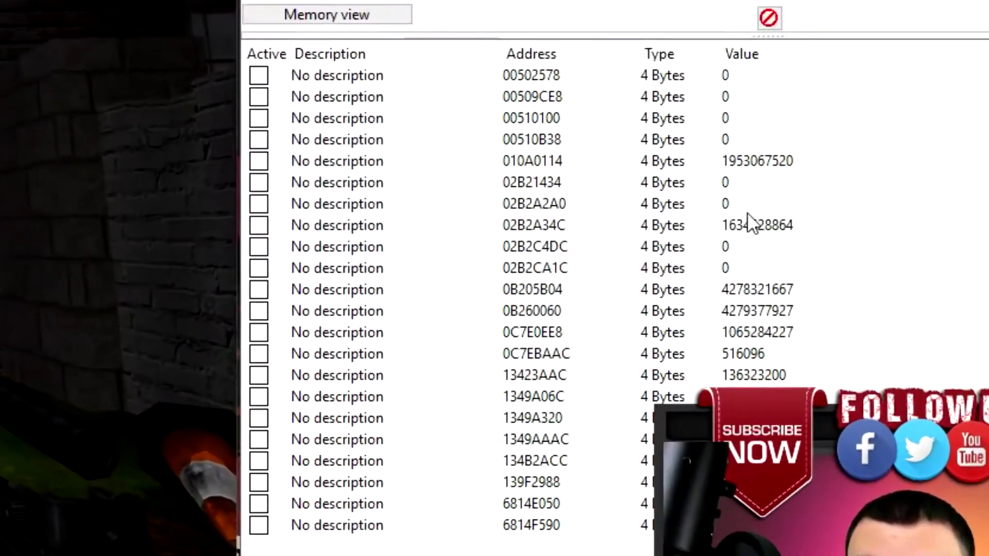
pyautogui.click(749, 269)
pyautogui.click(743, 274)
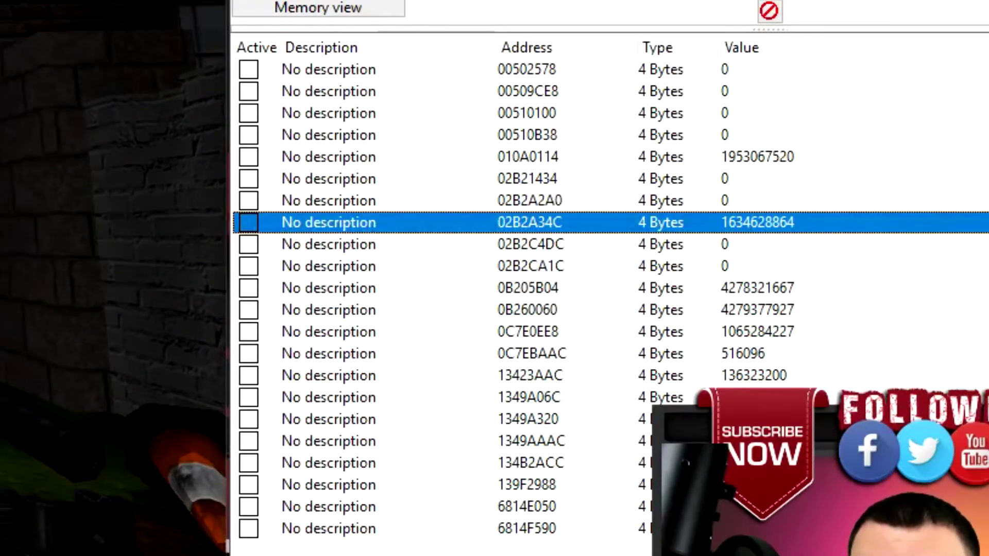
pyautogui.hotkey('shift', 'End')
pyautogui.press('Delete')
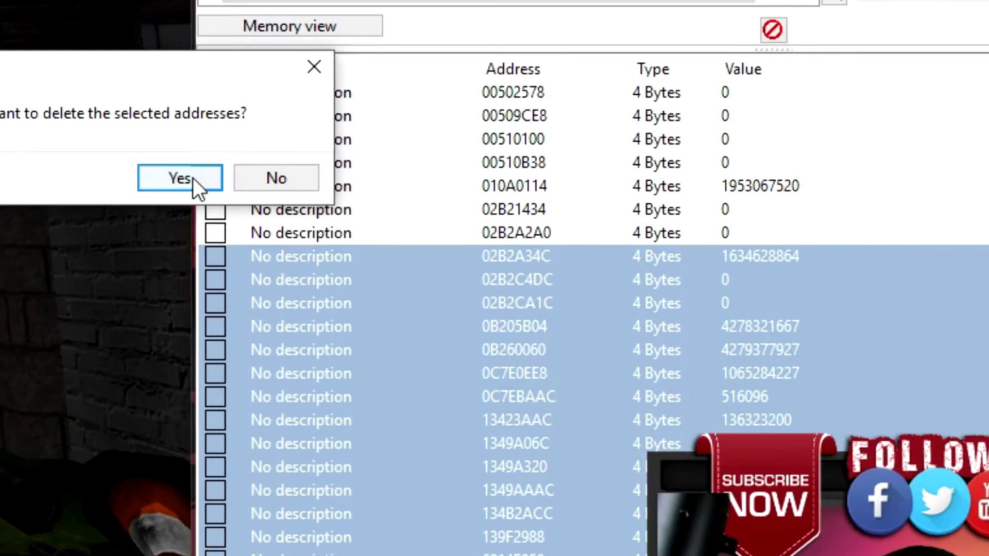
pyautogui.click(193, 177)
# - Delete the addresses 00502578 through 02B21434 from the list, keeping only 02B2A2A0
pyautogui.click(613, 210)
pyautogui.keyDown('shift'); pyautogui.click(647, 92); pyautogui.keyUp('shift')
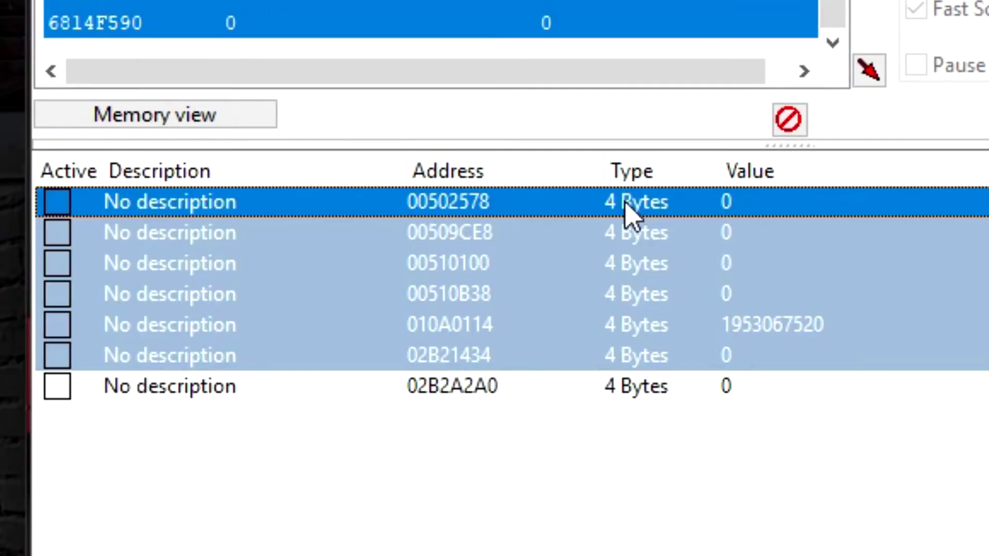
pyautogui.press('Delete')
# - Check address 02B2A2A0 by firing in AssaultCube, freeze its value at 0, and fire again to test the effect
pyautogui.click(13, 311)
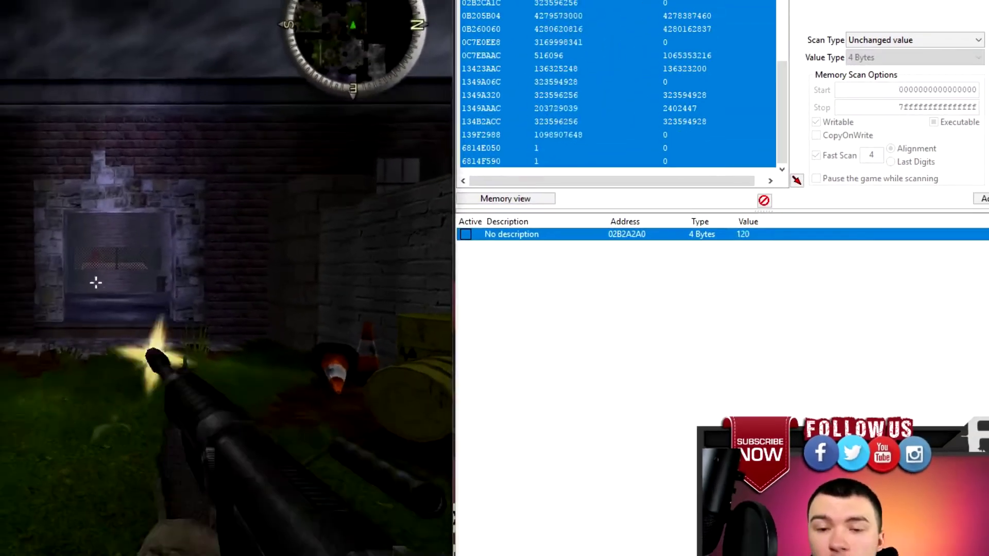
pyautogui.hotkey('alt', 'Tab')
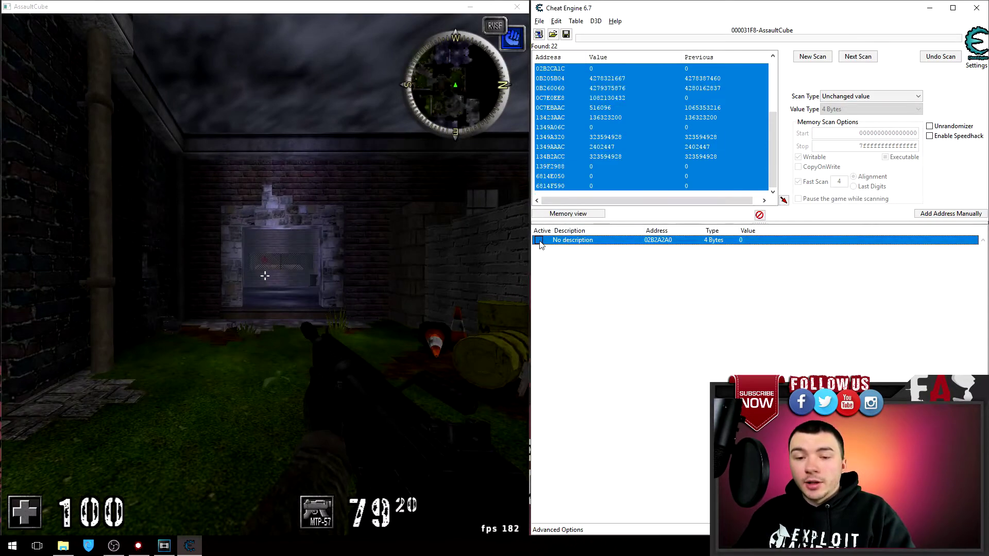
pyautogui.click(256, 310)
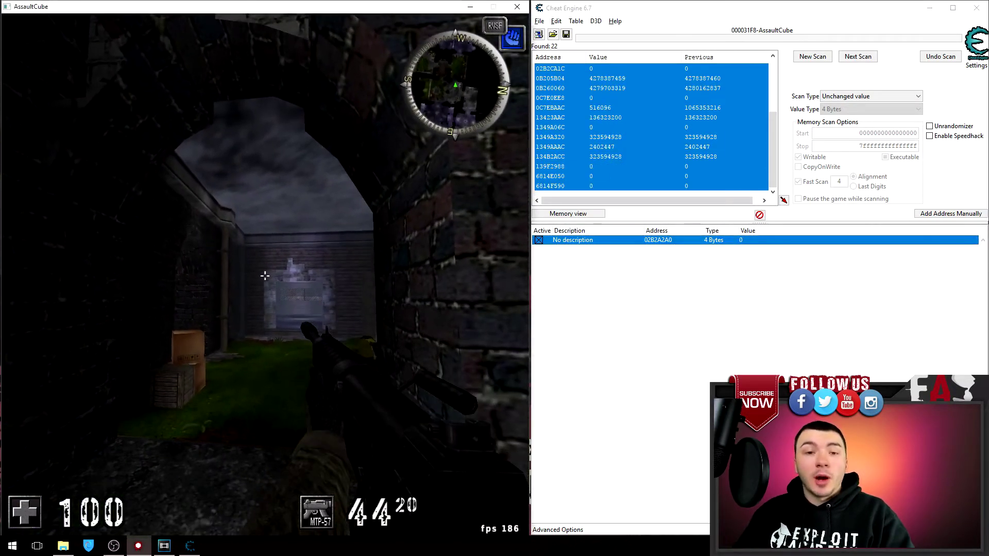